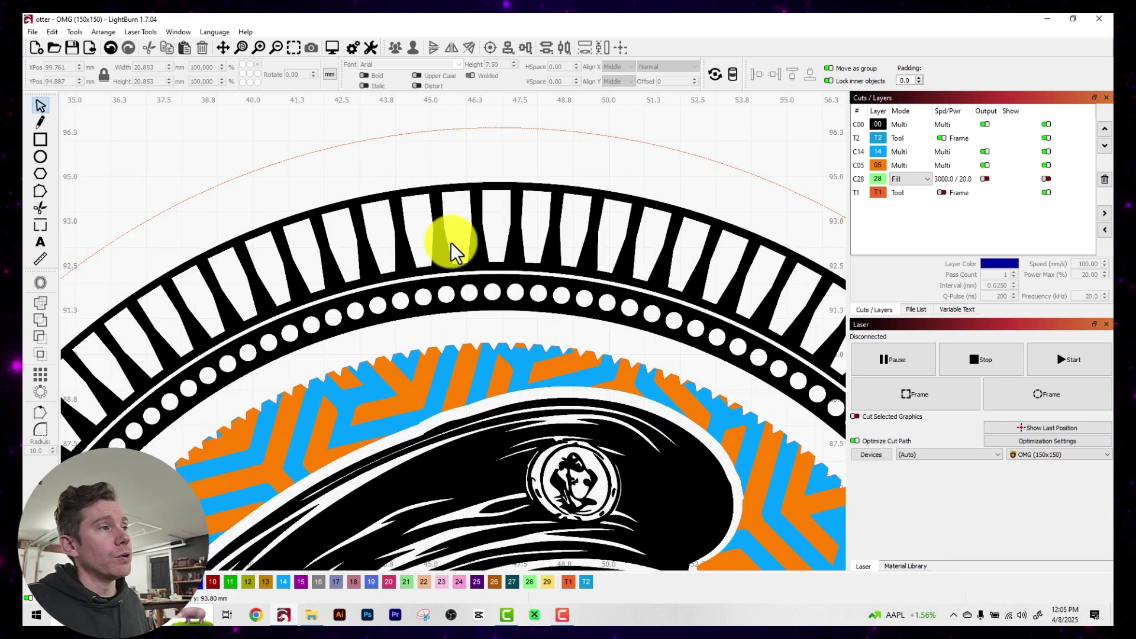
scroll(451, 242, "up", 1)
Zoom around the finished otter coin and select its zipper-tooth border ring to inspect it.
scroll(451, 243, "down", 1)
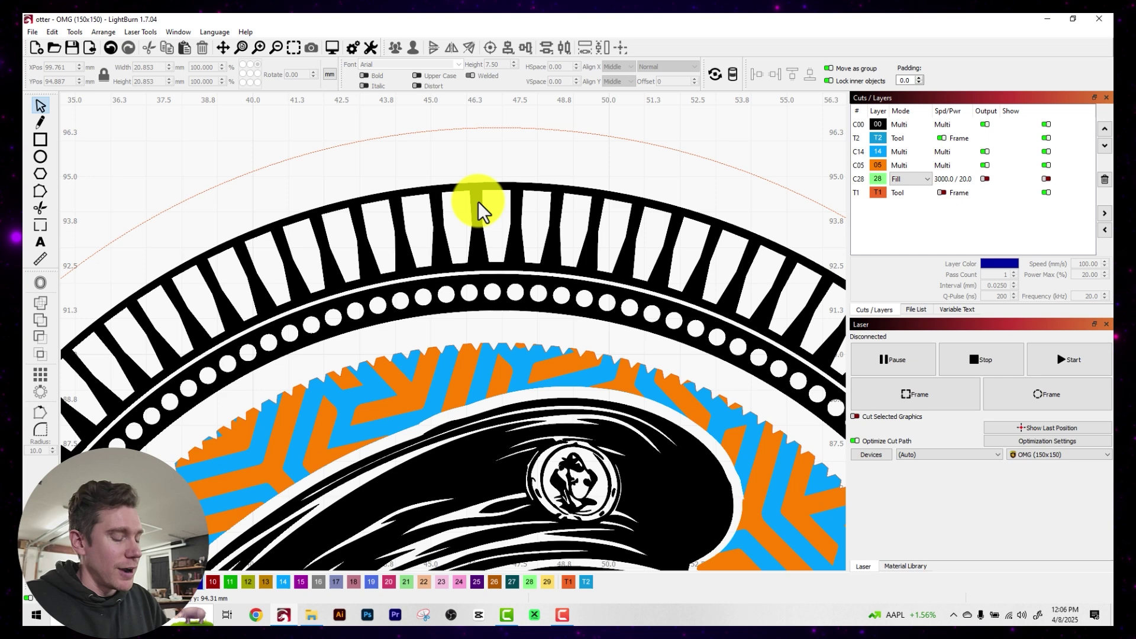
scroll(478, 201, "down", 1)
scroll(478, 201, "down", 1)
scroll(478, 201, "up", 3)
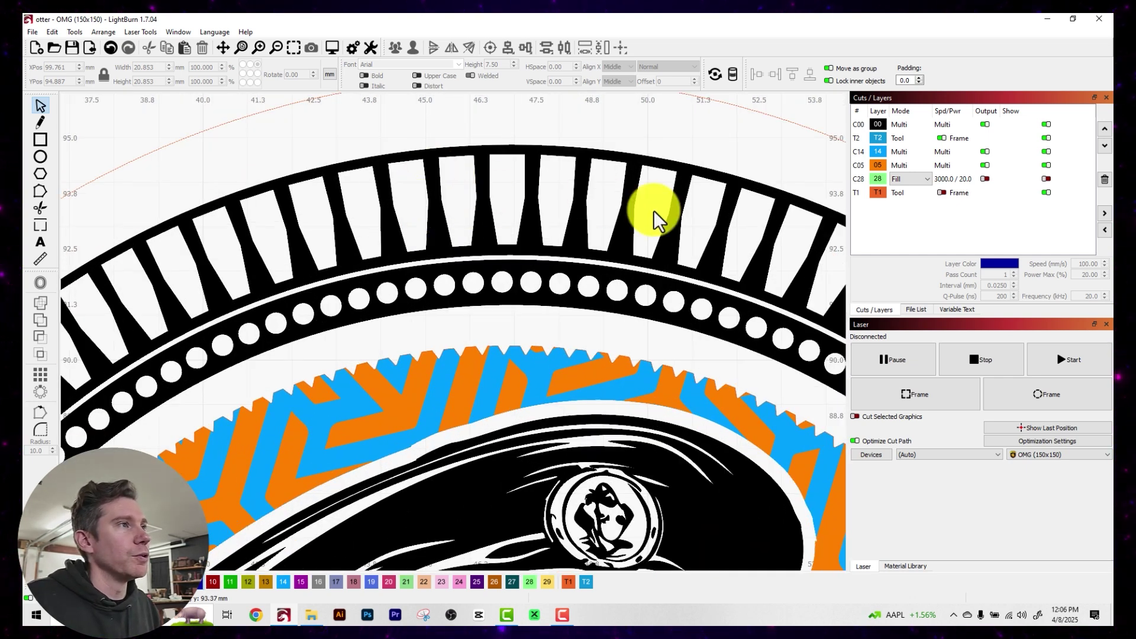
left_click(584, 200)
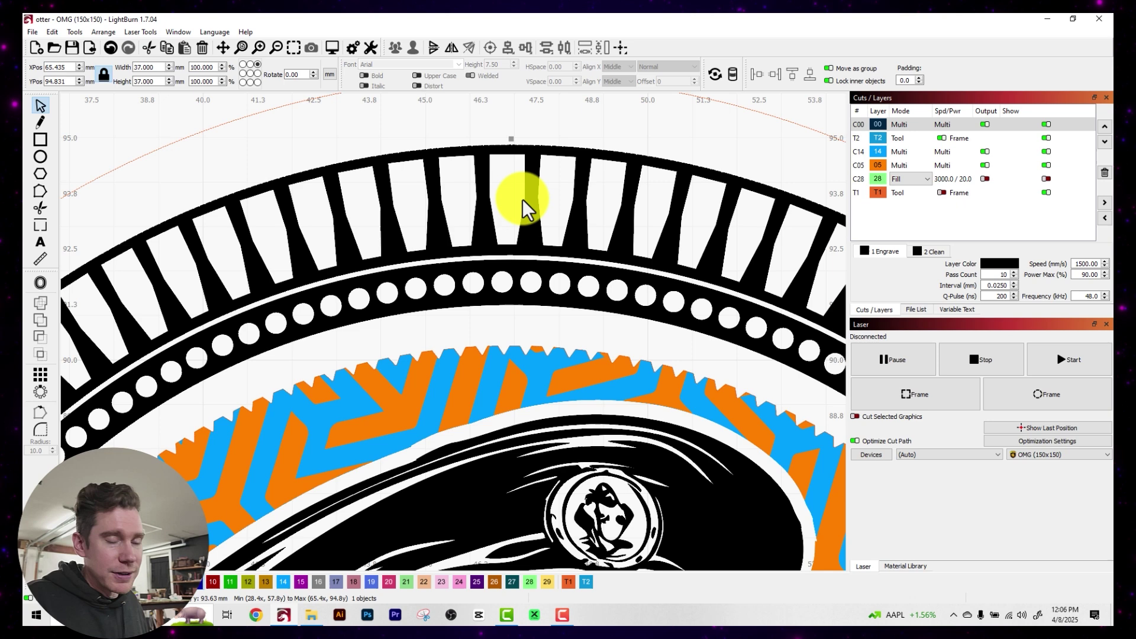
scroll(523, 200, "down", 1)
scroll(522, 199, "down", 1)
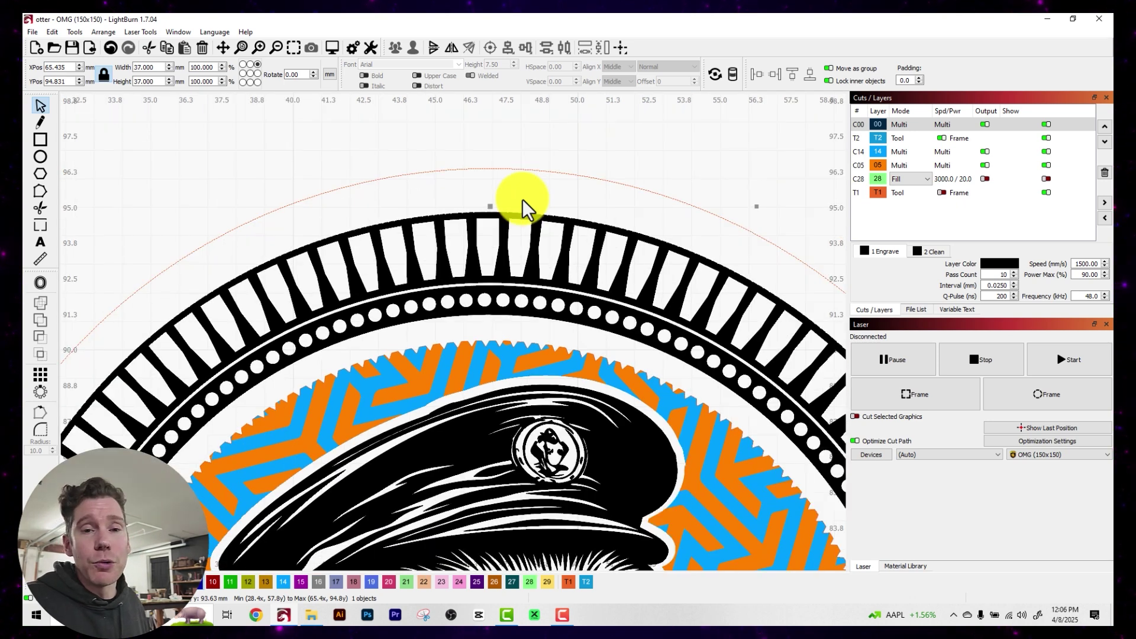
scroll(522, 199, "down", 2)
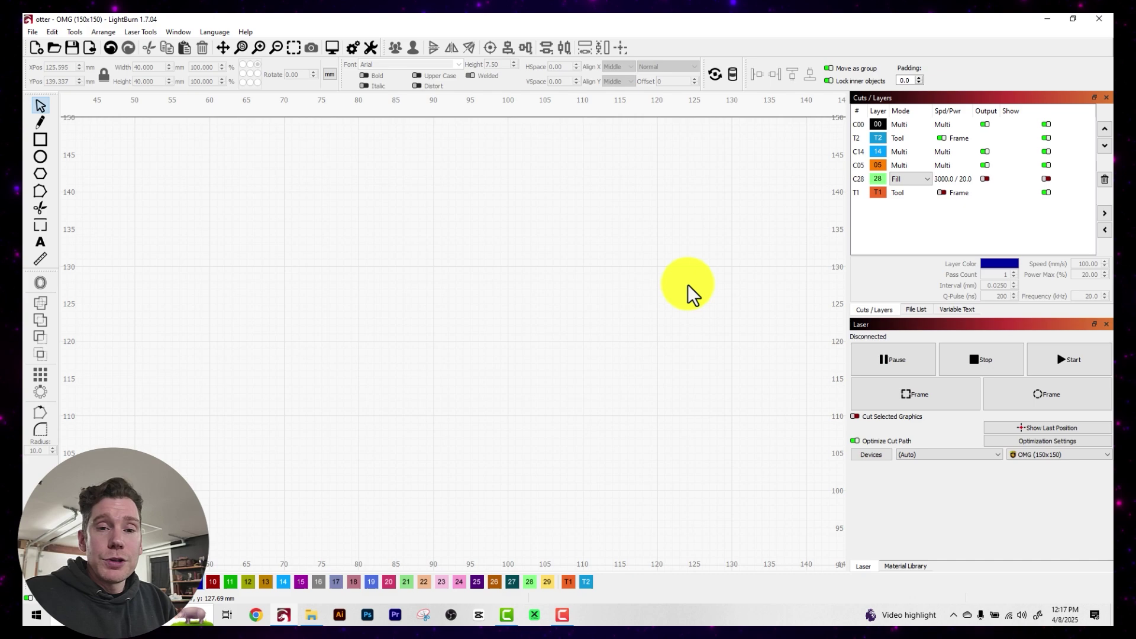
Draw a circle, set its width to 40 mm, and move it into place on the canvas.
left_click(40, 157)
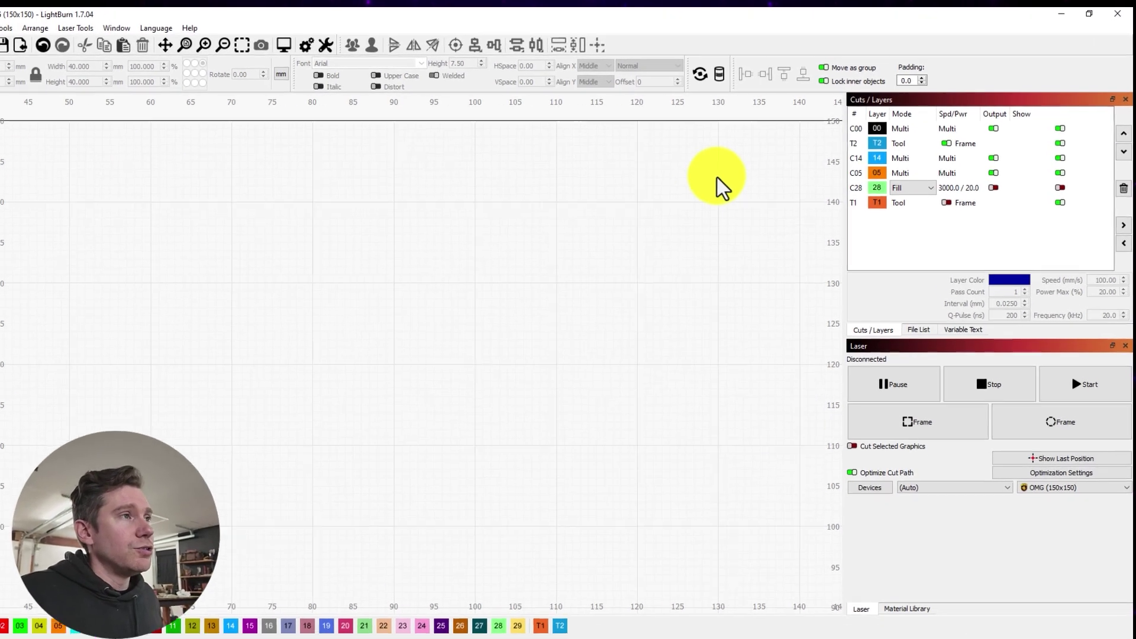
left_click_drag(716, 187, 318, 586)
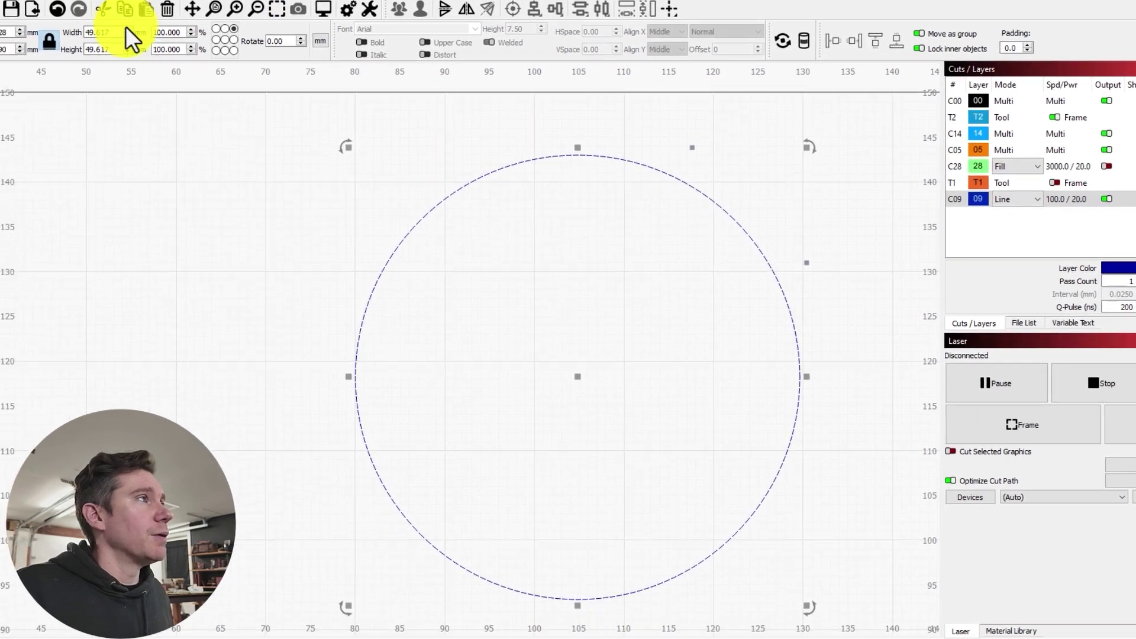
double_click(109, 33)
type("40")
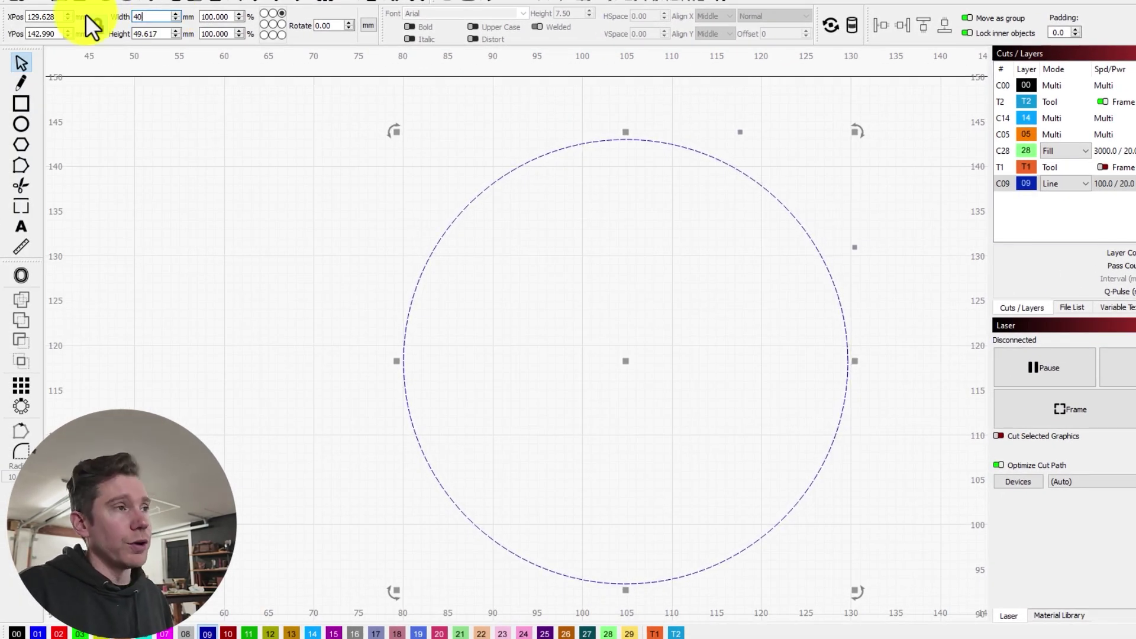
key("Return")
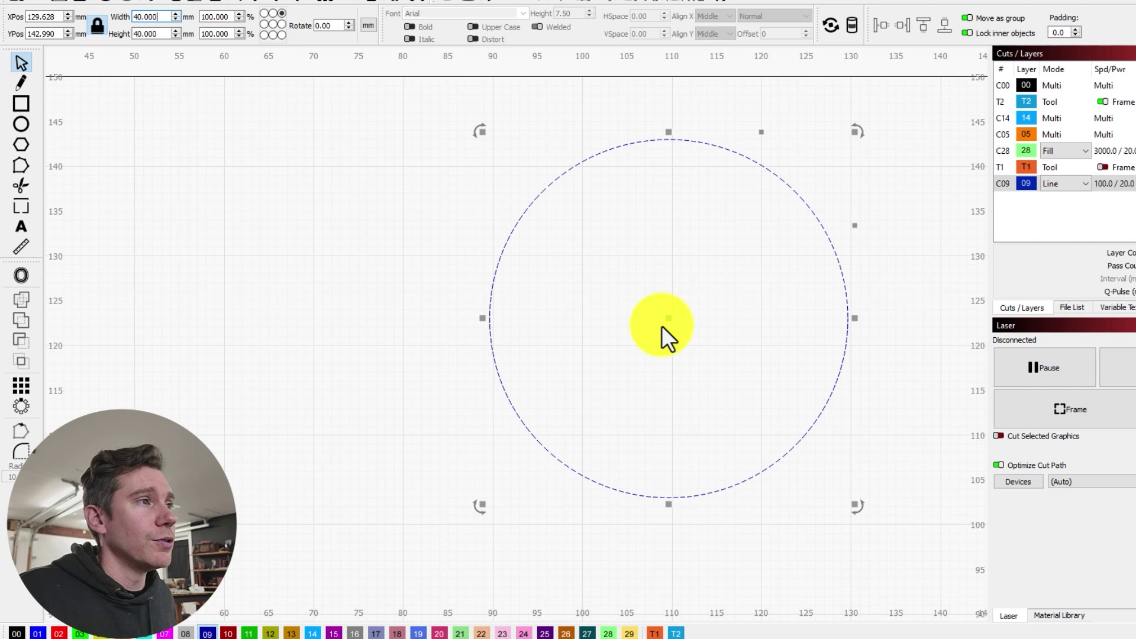
left_click_drag(667, 322, 626, 361)
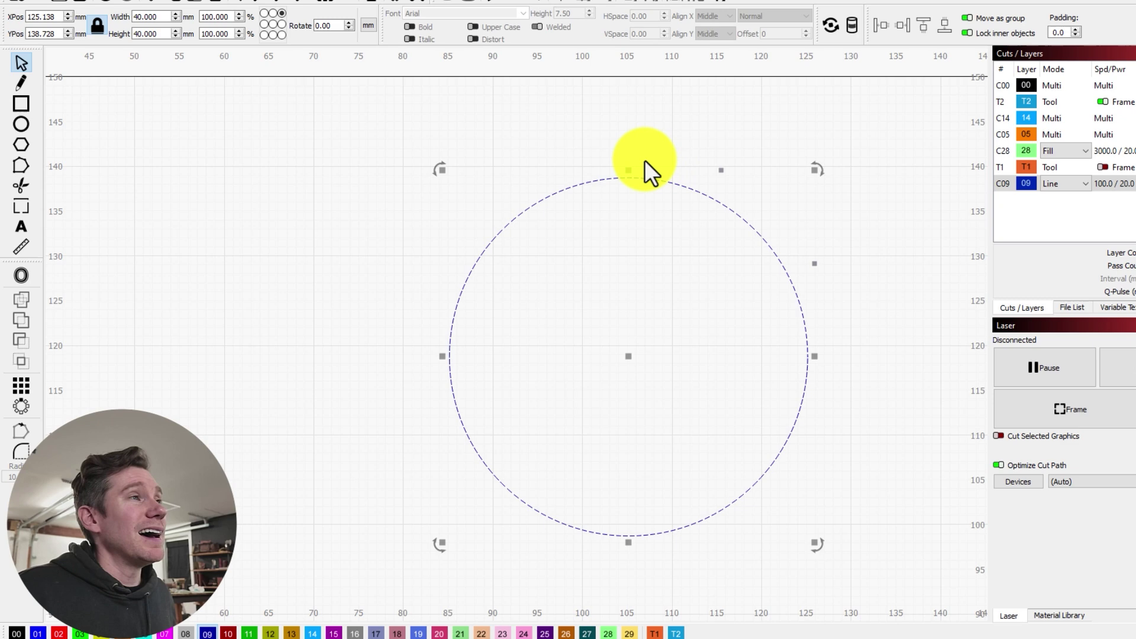
left_click(649, 139)
left_click(651, 179)
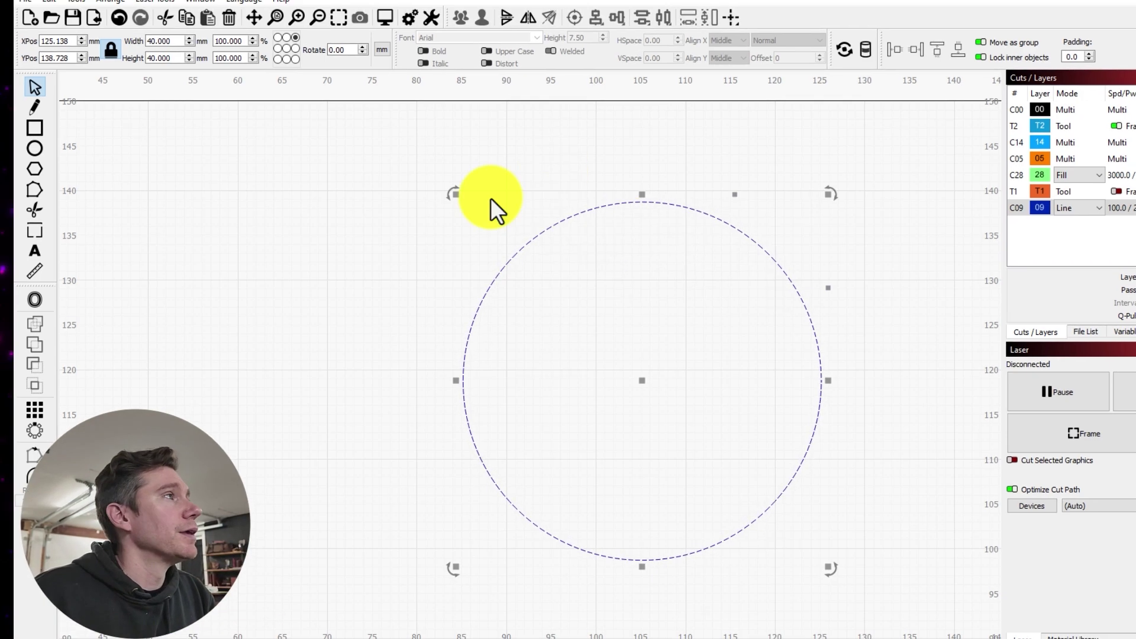
Offset the 40 mm circle 1.5 mm inward to create a 37 mm circle.
left_click(92, 24)
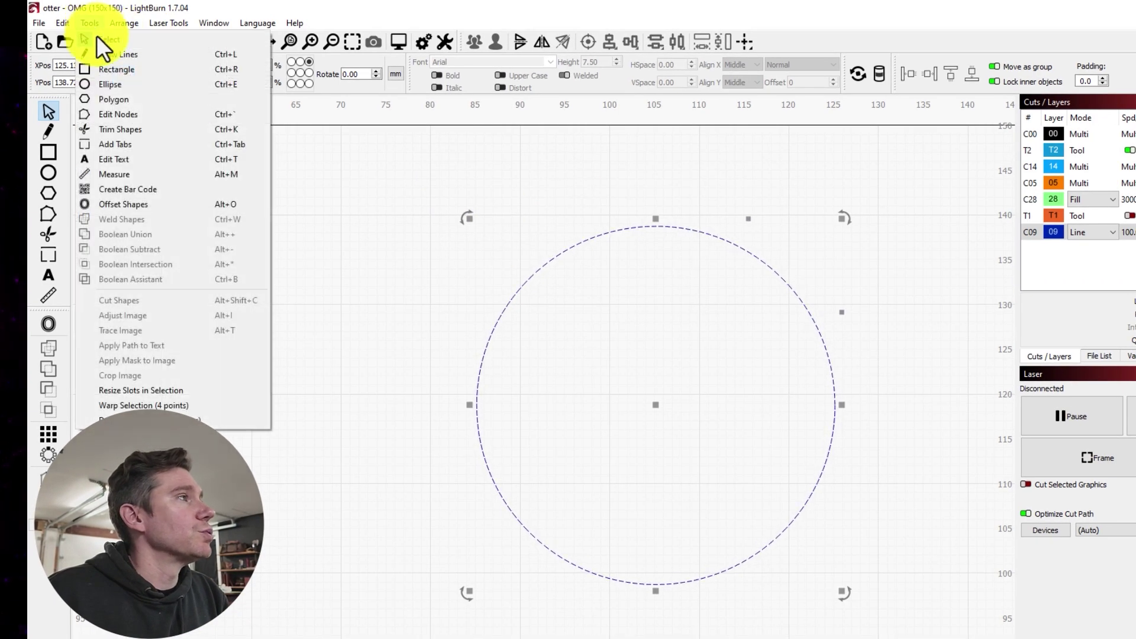
left_click(166, 205)
left_click_drag(661, 295, 355, 273)
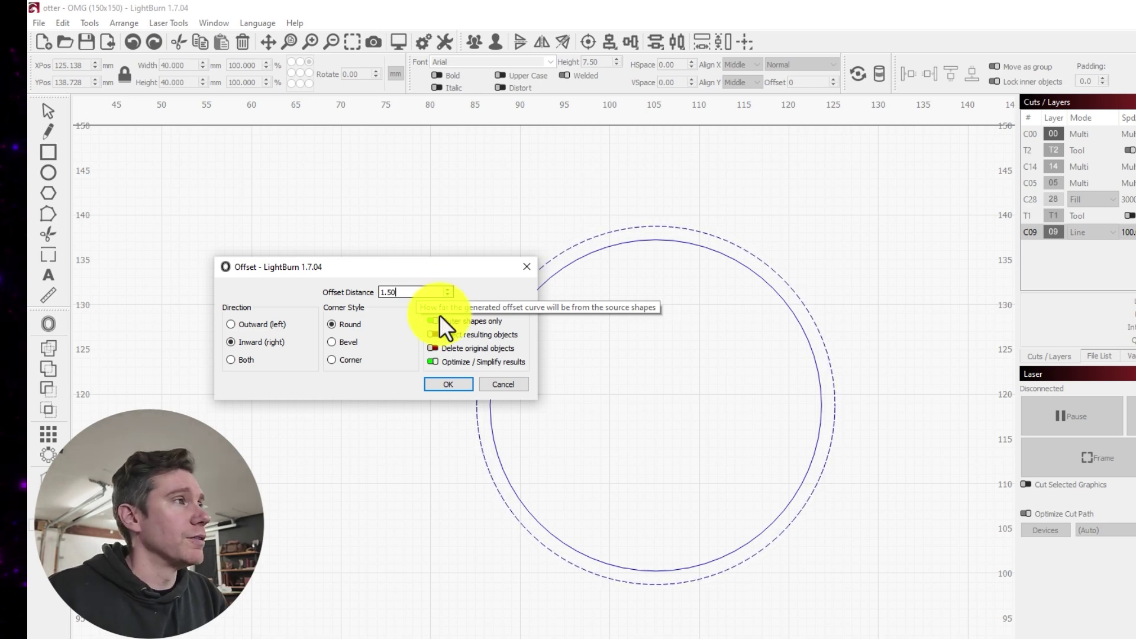
left_click(461, 385)
Bring the top of the circles into view and select the inner 37 mm circle.
left_click(720, 265)
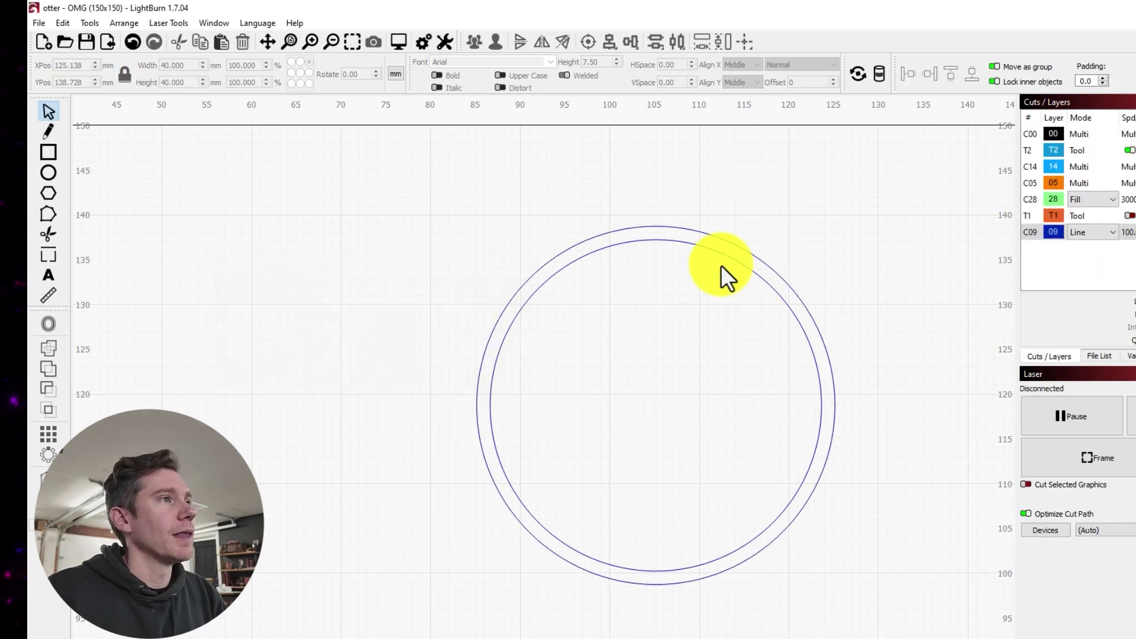
left_click(729, 259)
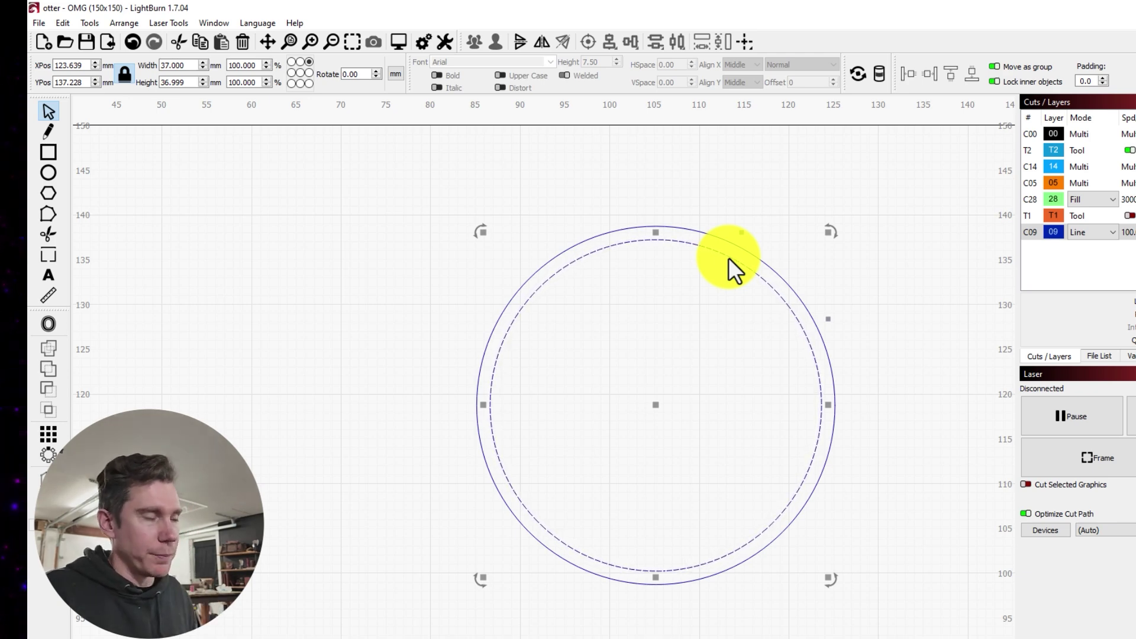
scroll(729, 257, "up", 4)
left_click_drag(862, 233, 642, 469)
left_click(632, 347)
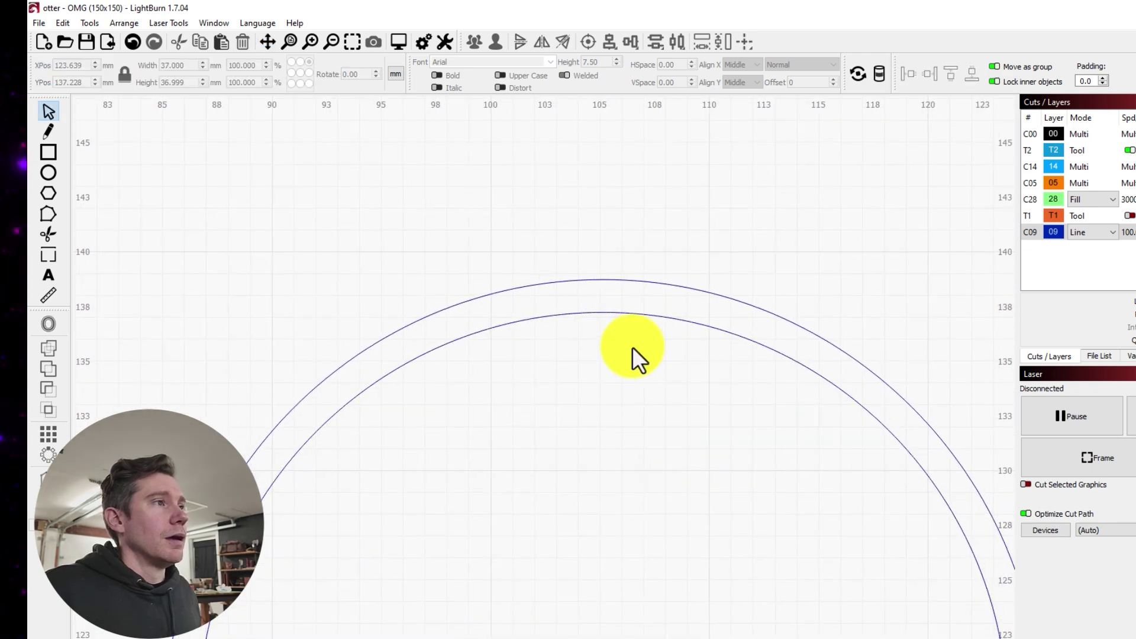
left_click(618, 314)
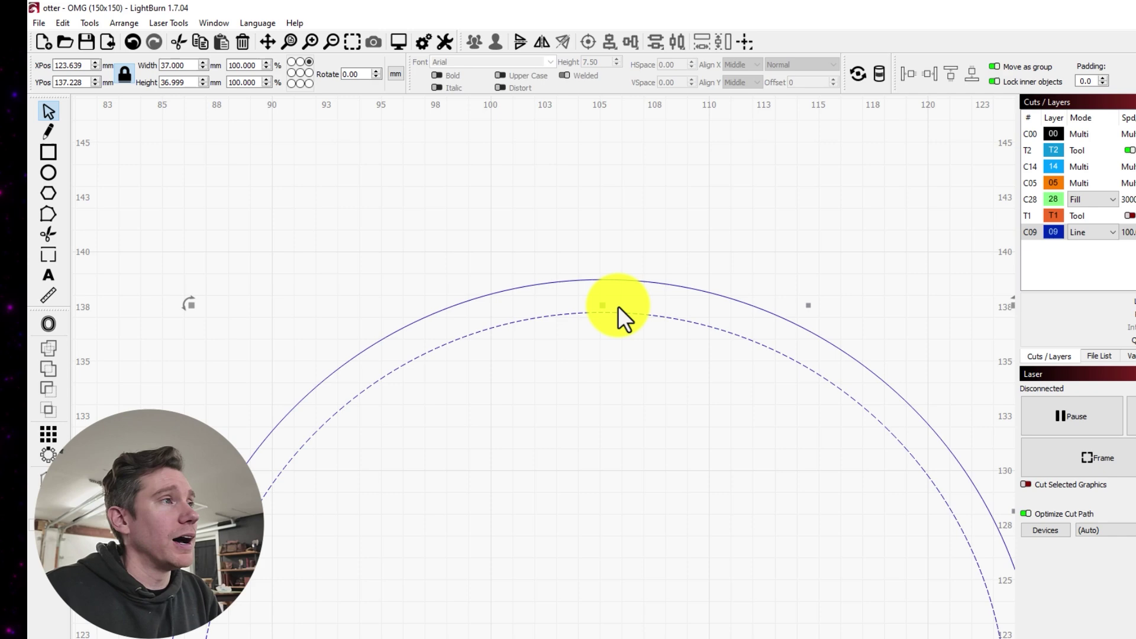
Offset the 37 mm circle 2.5 mm inward to create a third, roughly 32 mm circle.
left_click(95, 25)
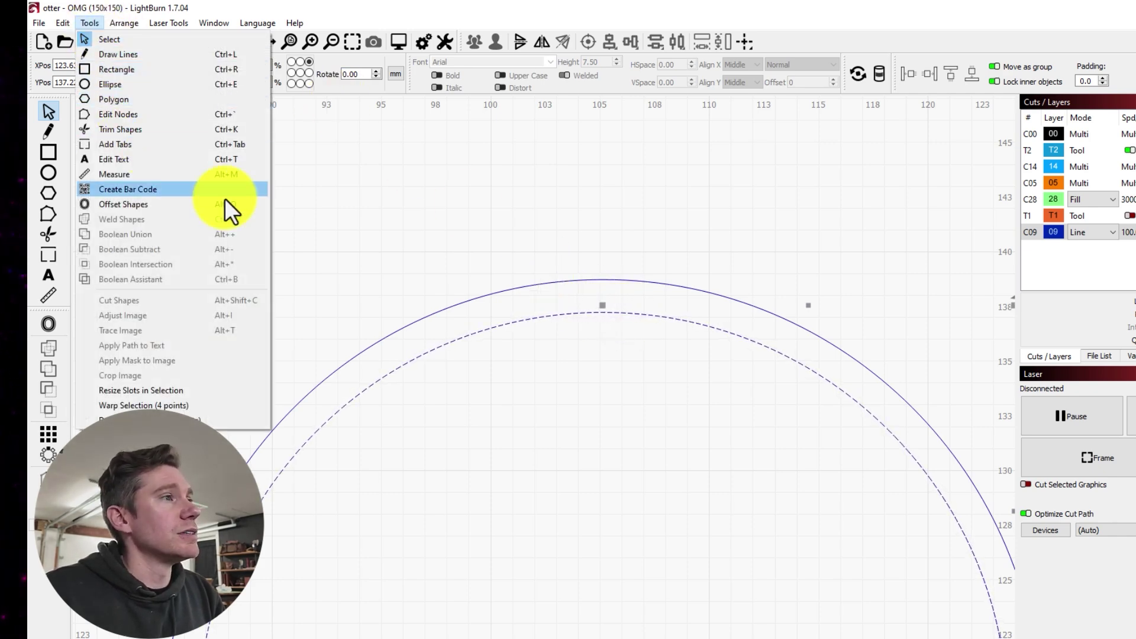
left_click(191, 204)
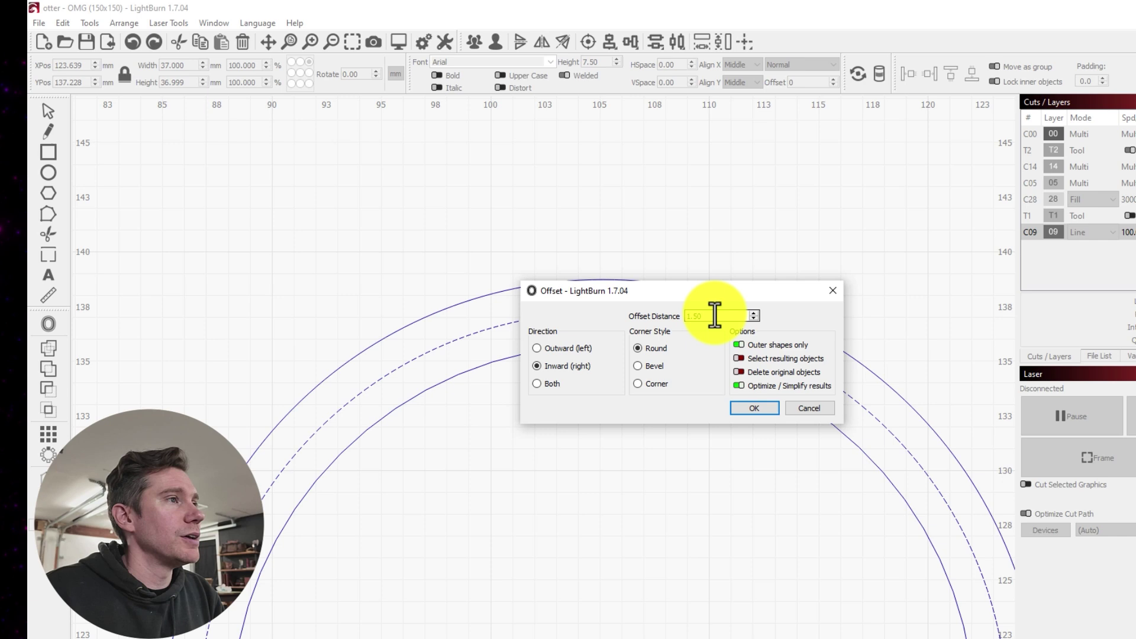
left_click_drag(717, 315, 608, 315)
type("2.5")
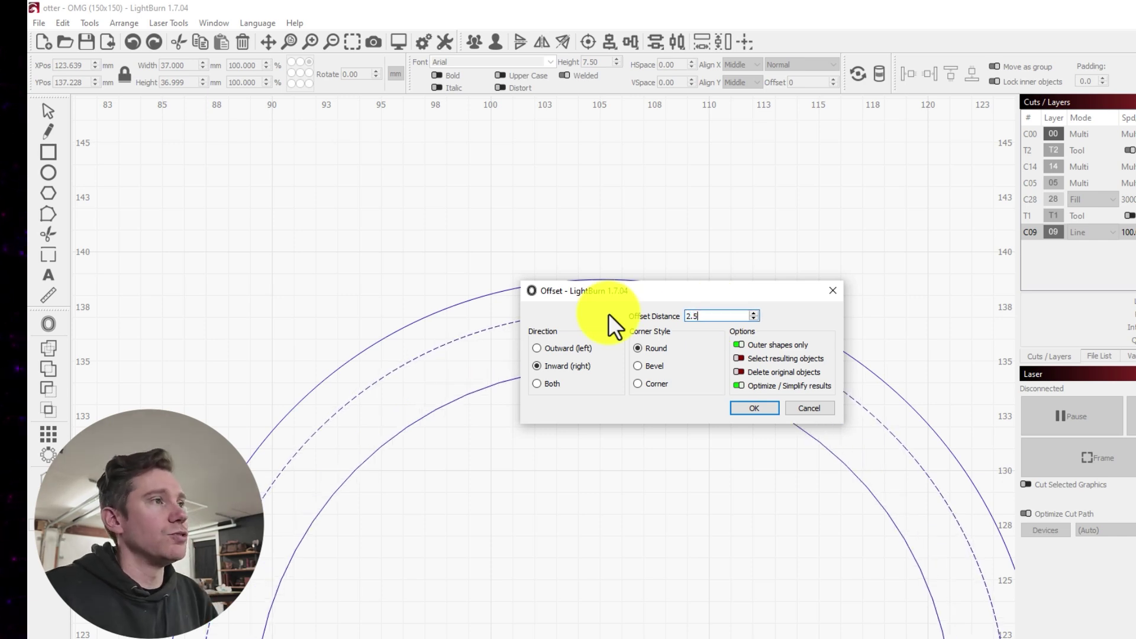
left_click(755, 408)
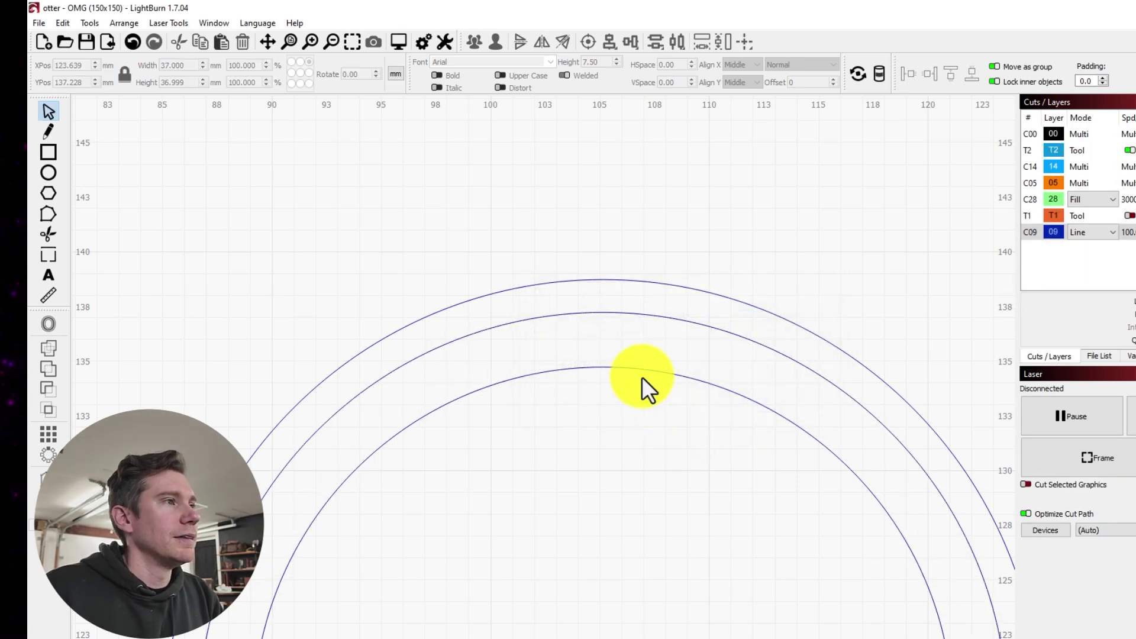
Check the new inner circles and frame all three concentric rings in view.
left_click(622, 311)
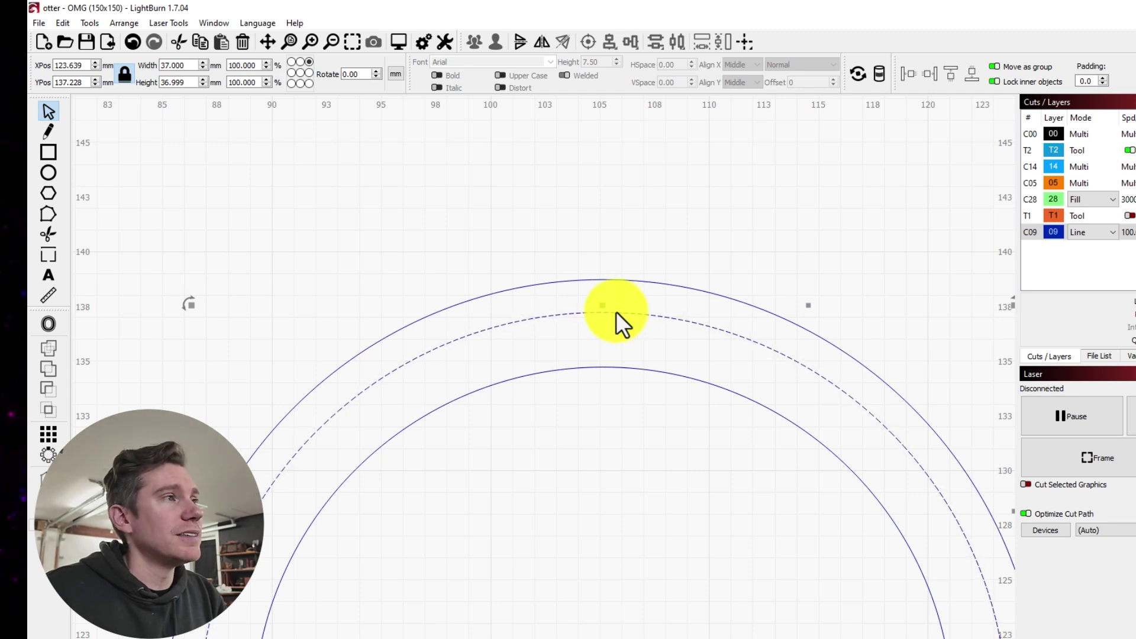
left_click(605, 367)
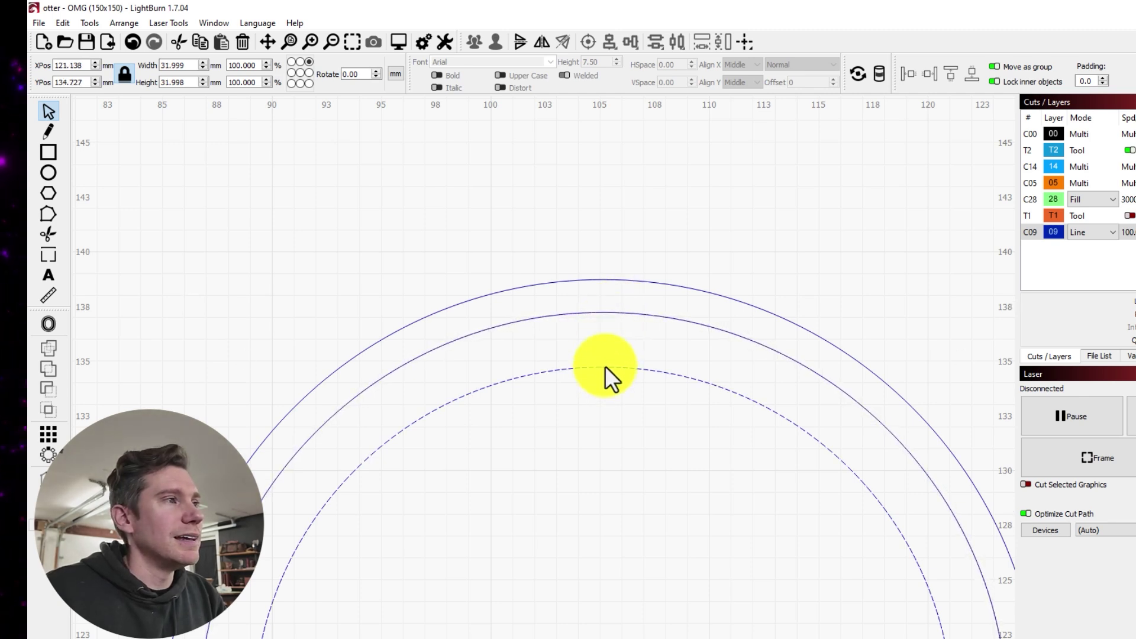
left_click(609, 404)
scroll(570, 406, "down", 1)
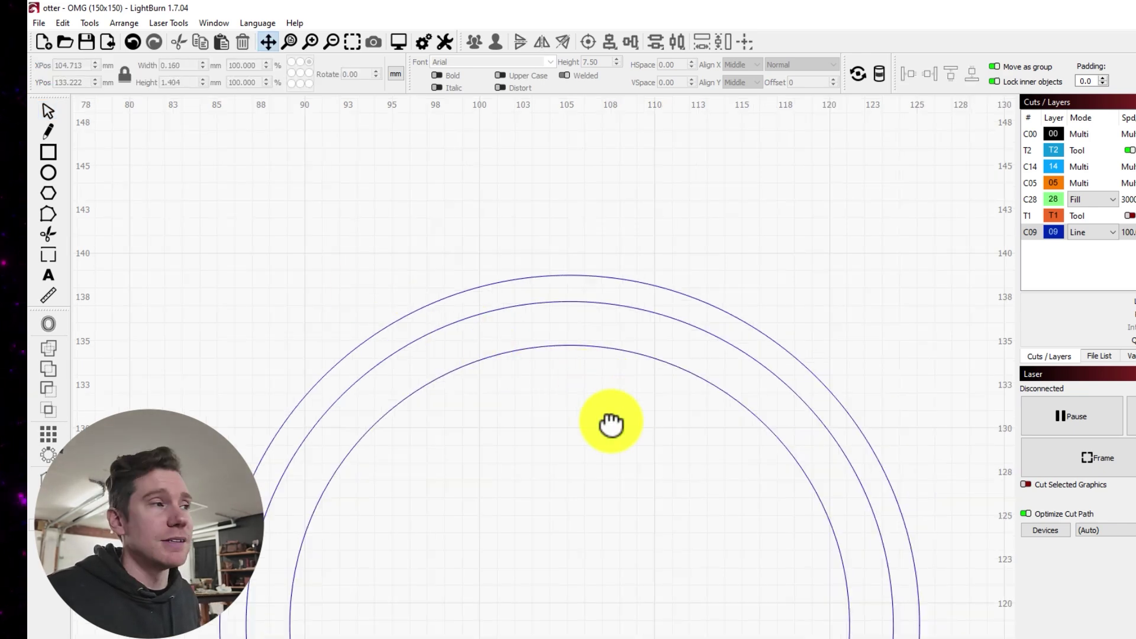
left_click_drag(612, 423, 685, 342)
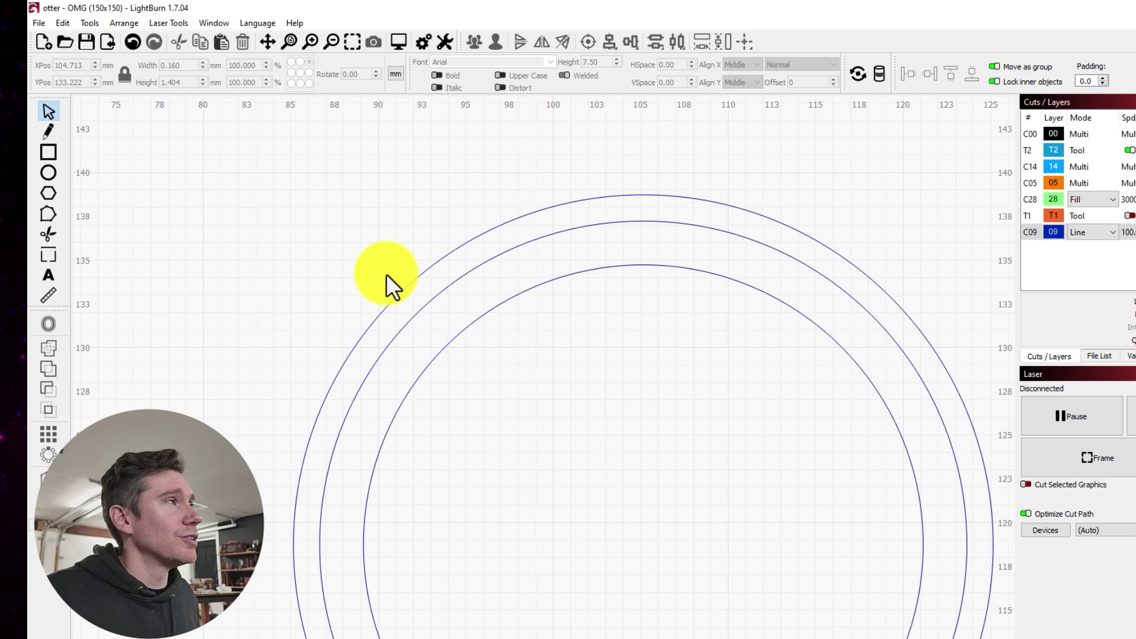
Draw a thin upright rectangle, about 0.14 × 1.609 mm, near the top of the rings.
left_click(49, 152)
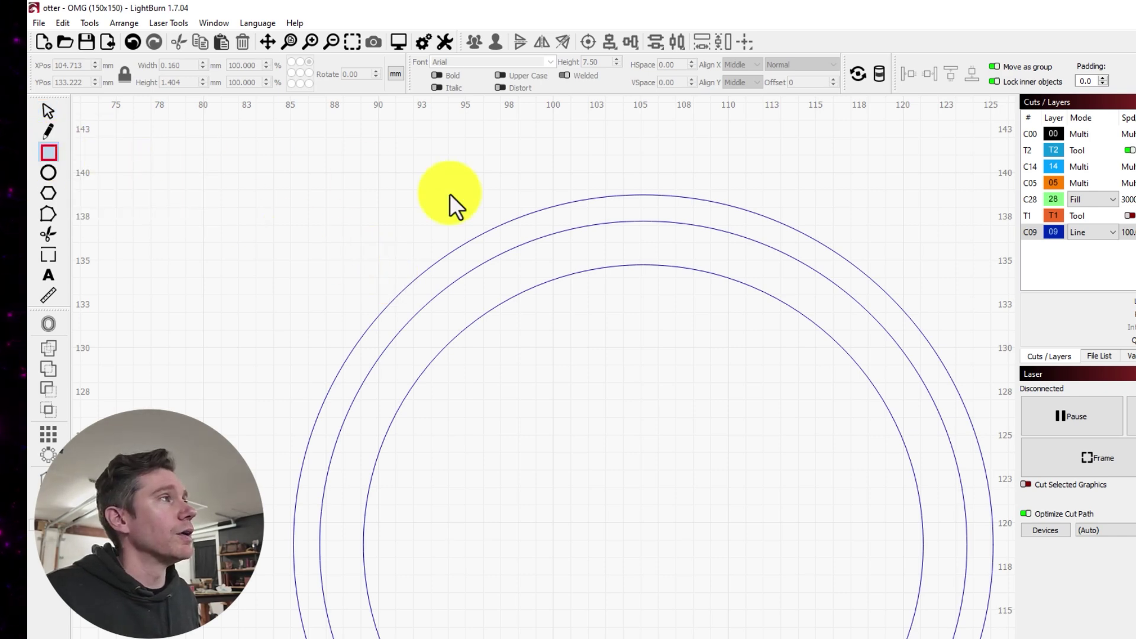
scroll(656, 307, "up", 5)
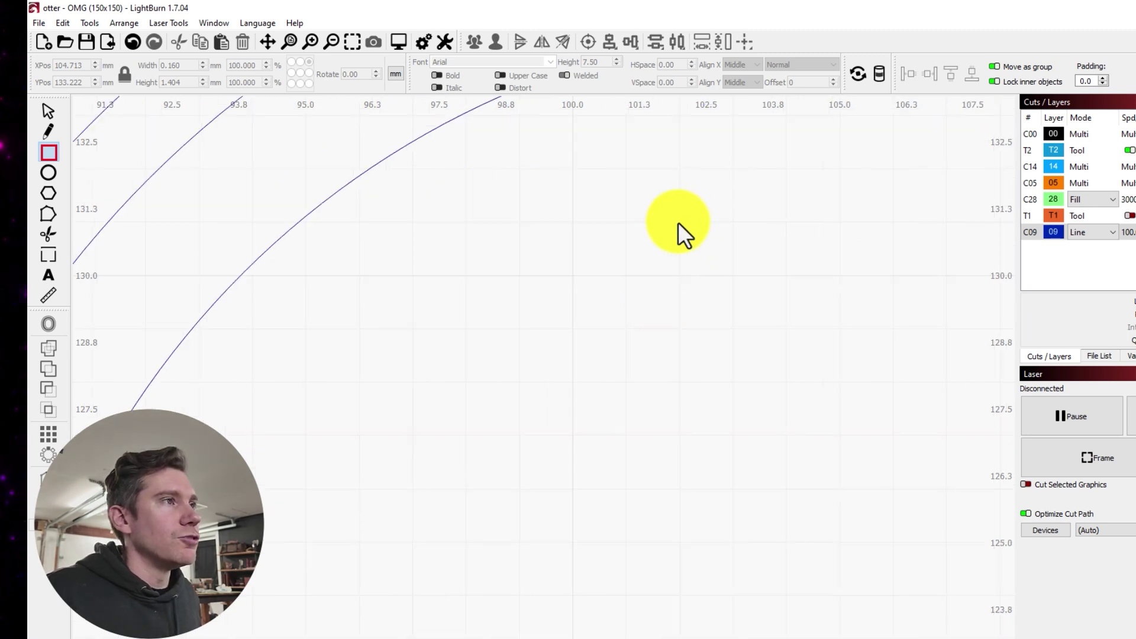
mouse_move(678, 222)
left_mouse_down()
mouse_move(700, 271)
mouse_move(701, 311)
mouse_move(685, 308)
left_mouse_up()
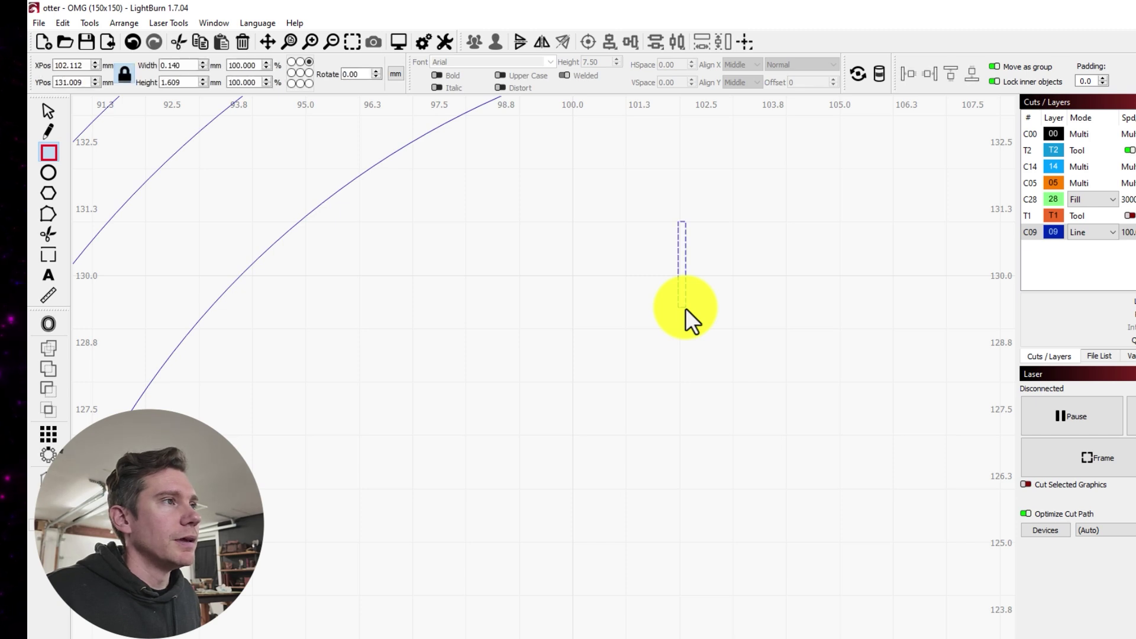
left_click(48, 113)
left_click(766, 225)
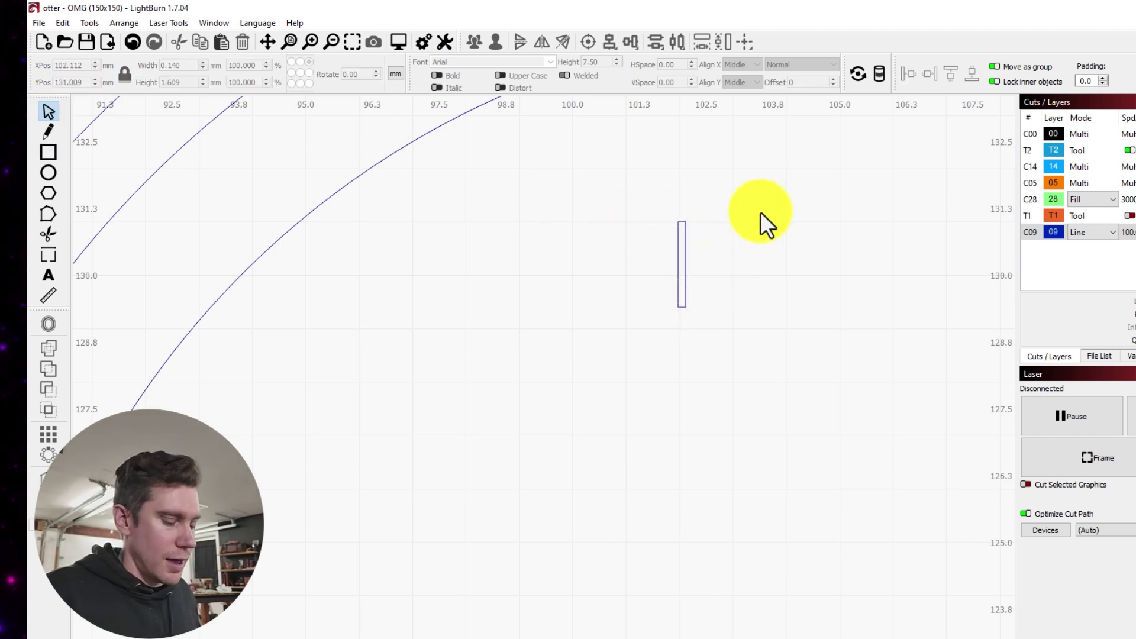
scroll(761, 212, "up", 3)
key("space")
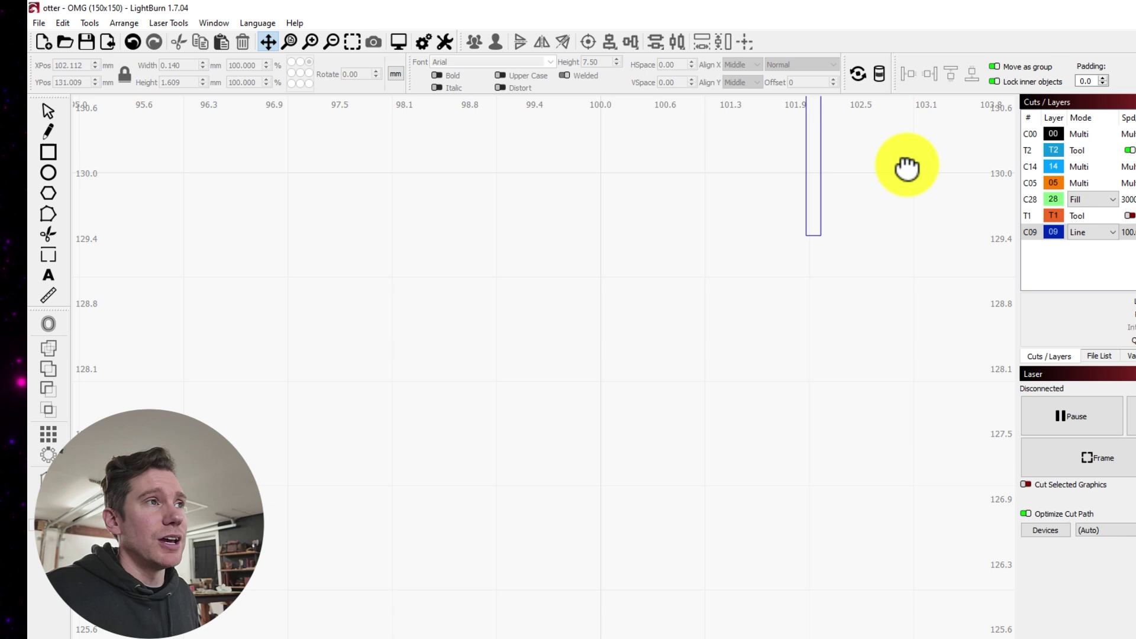
left_click_drag(907, 169, 755, 363)
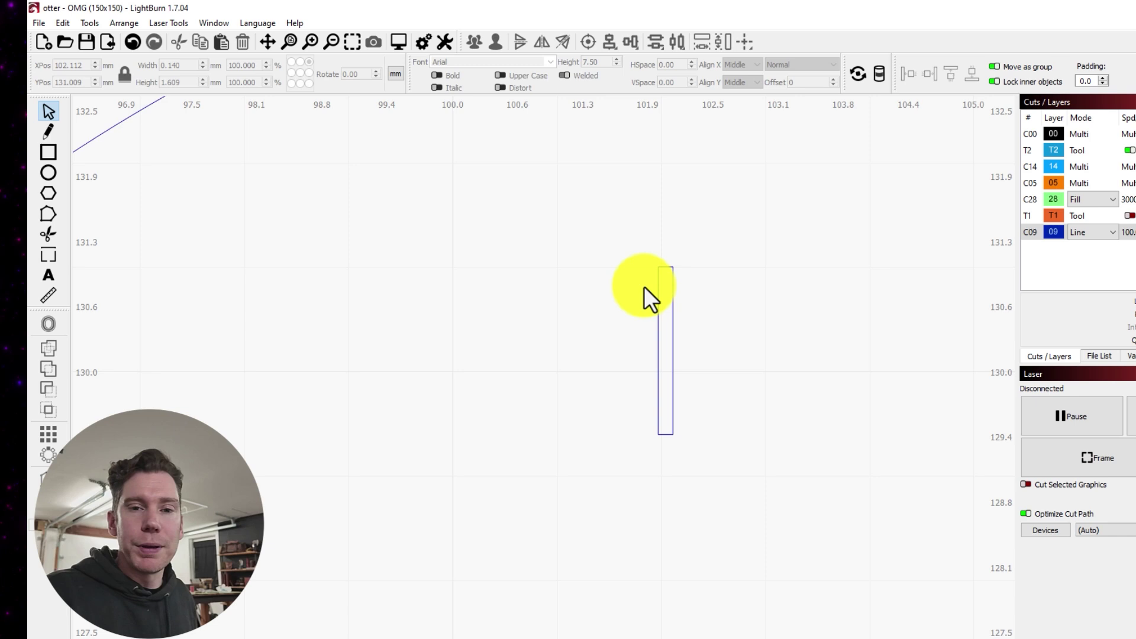
Round the thin rectangle's ends fully into a slot and move it up and right toward the arc.
left_click_drag(749, 225, 577, 479)
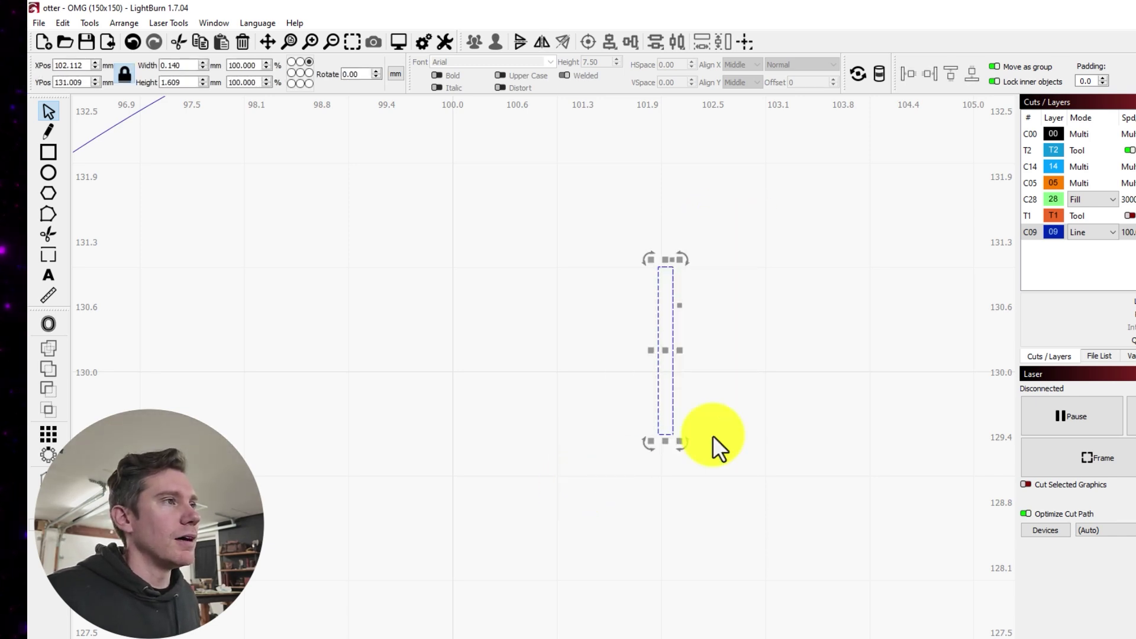
scroll(745, 427, "up", 2)
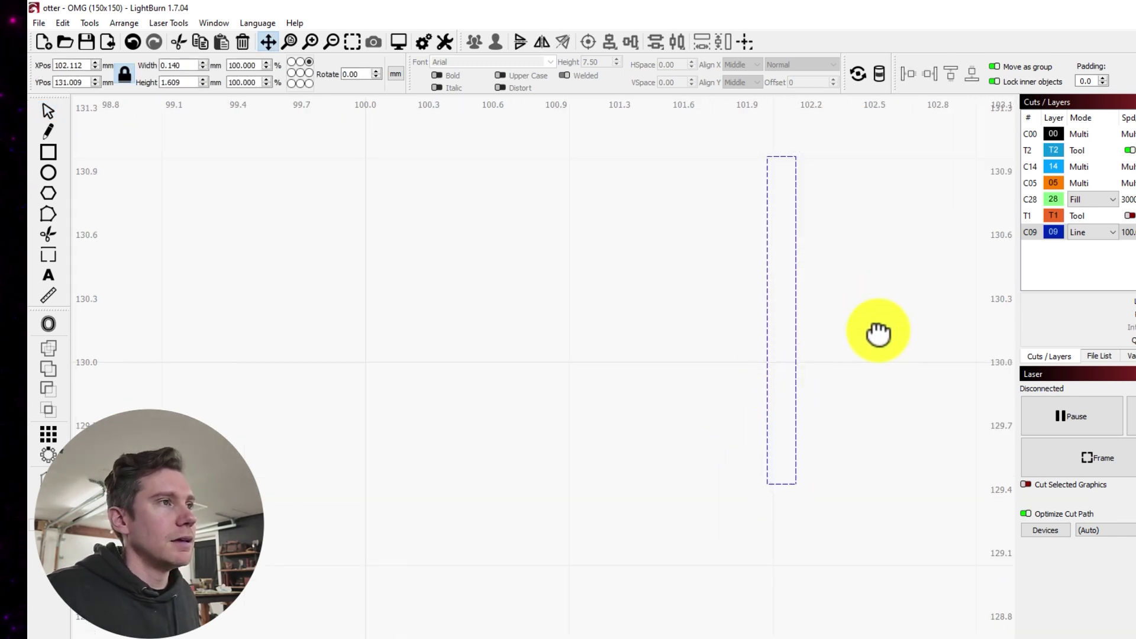
left_click_drag(875, 332, 802, 476)
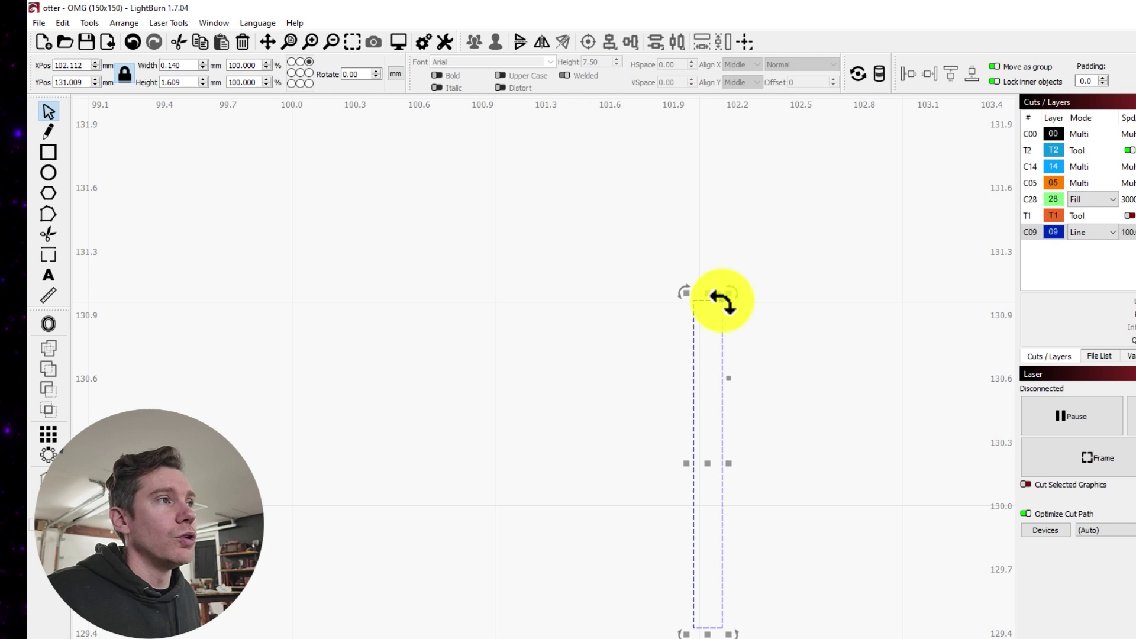
left_click_drag(722, 302, 691, 300)
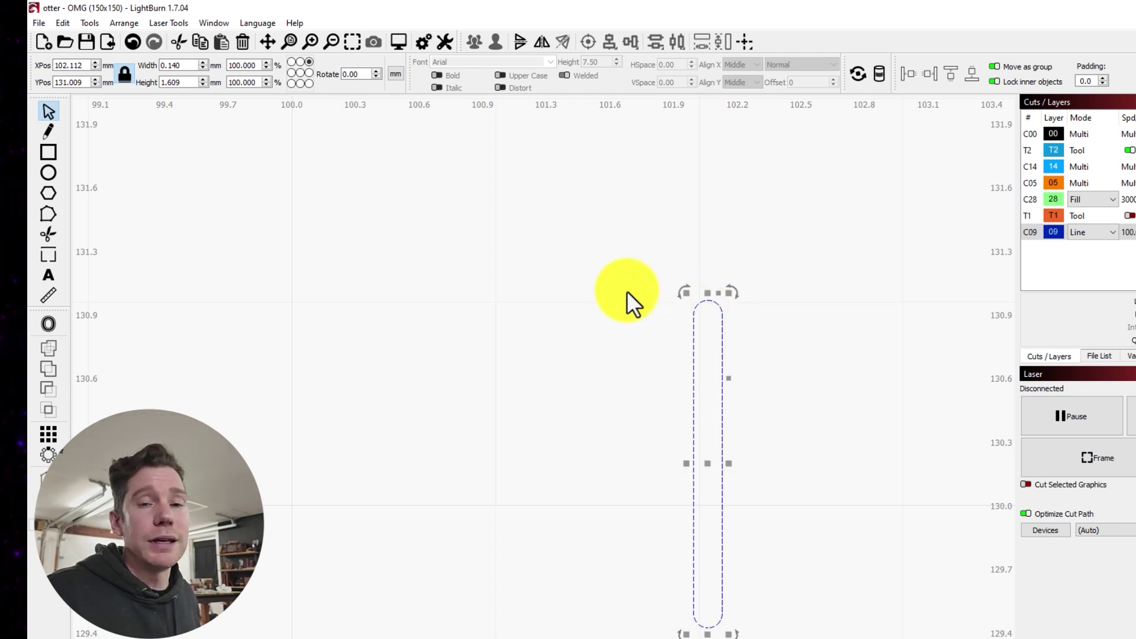
left_click(797, 339)
scroll(723, 364, "down", 2)
left_click(723, 364)
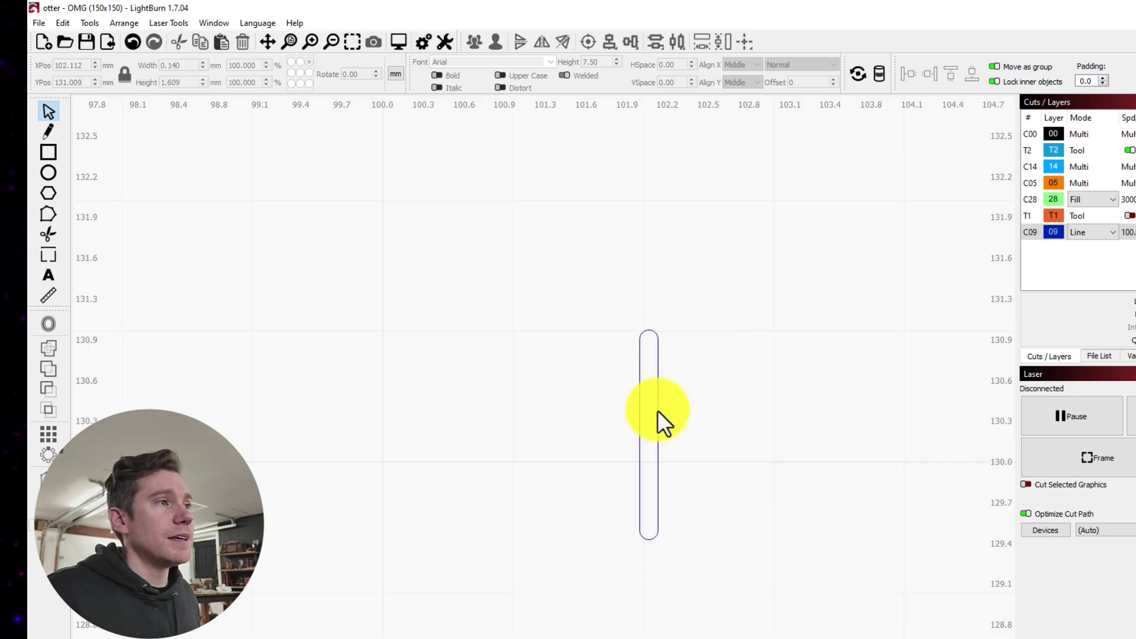
left_click_drag(658, 410, 592, 505)
Stretch the slot to 2.151 mm so it bridges the two rings, centred at X 105.023.
scroll(712, 262, "down", 2)
scroll(711, 261, "down", 1)
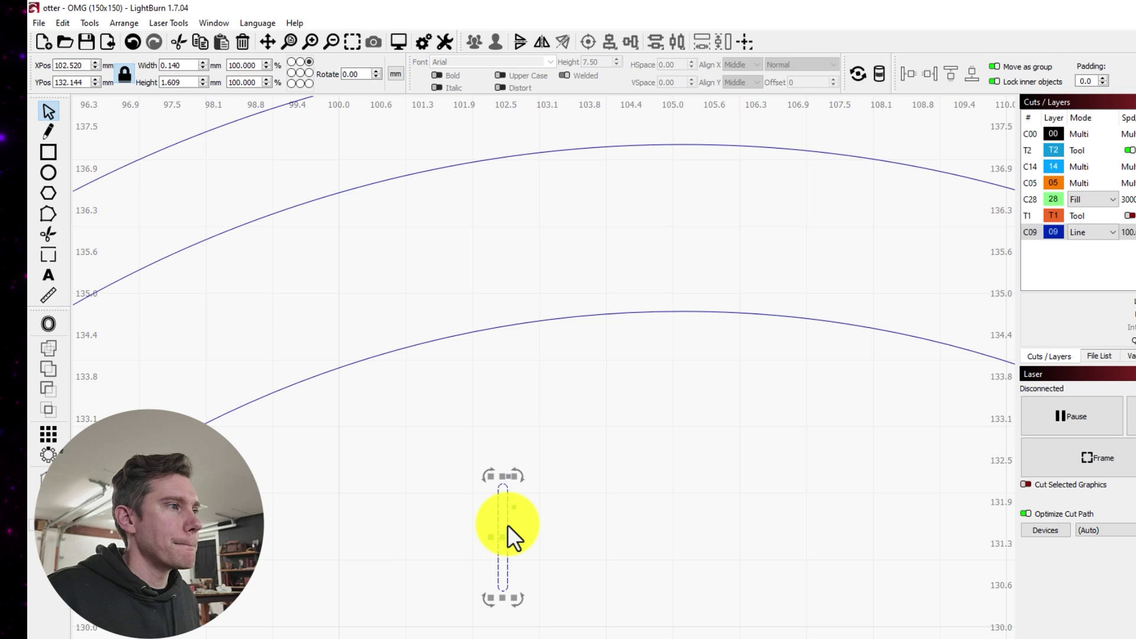
left_click_drag(508, 524, 652, 211)
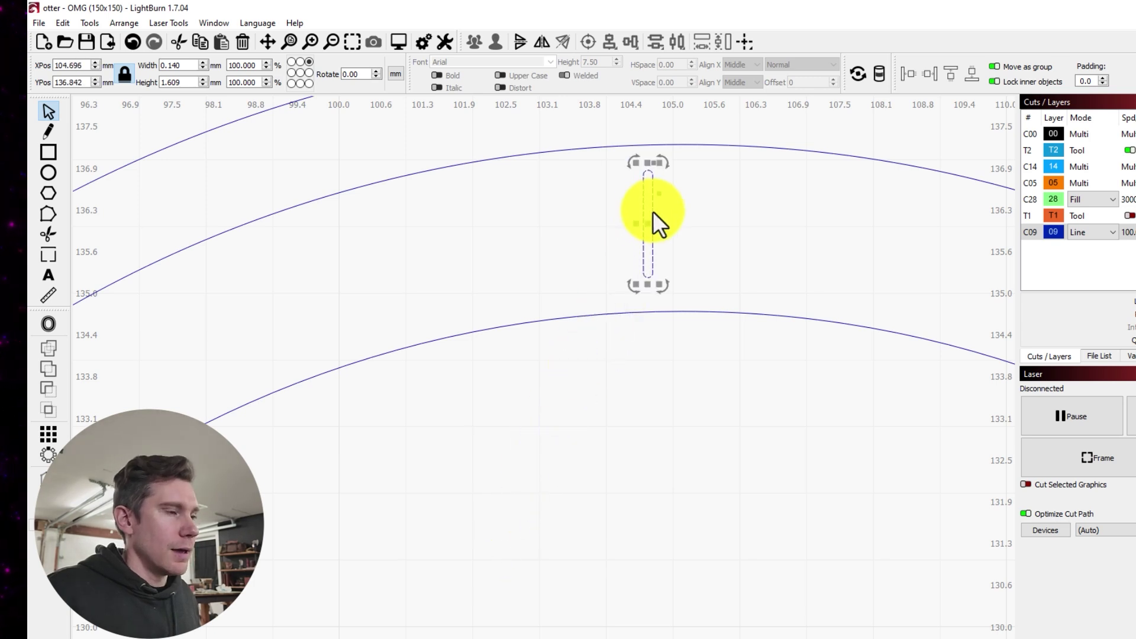
scroll(652, 211, "up", 2)
left_click_drag(853, 190, 647, 344)
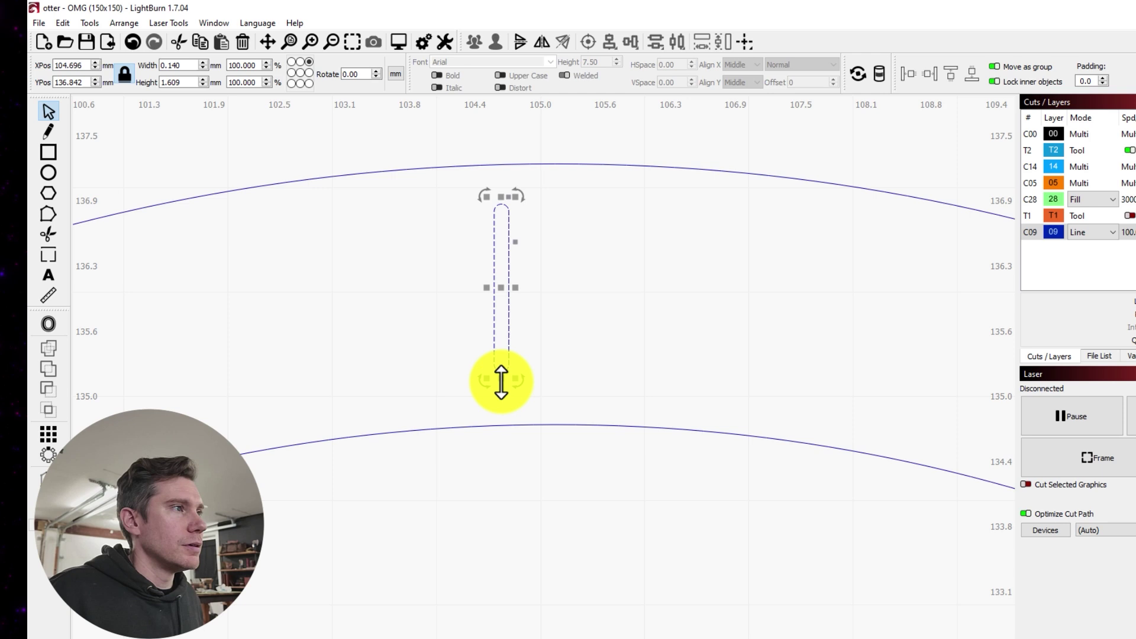
left_click_drag(501, 381, 497, 414)
left_click_drag(500, 204, 502, 176)
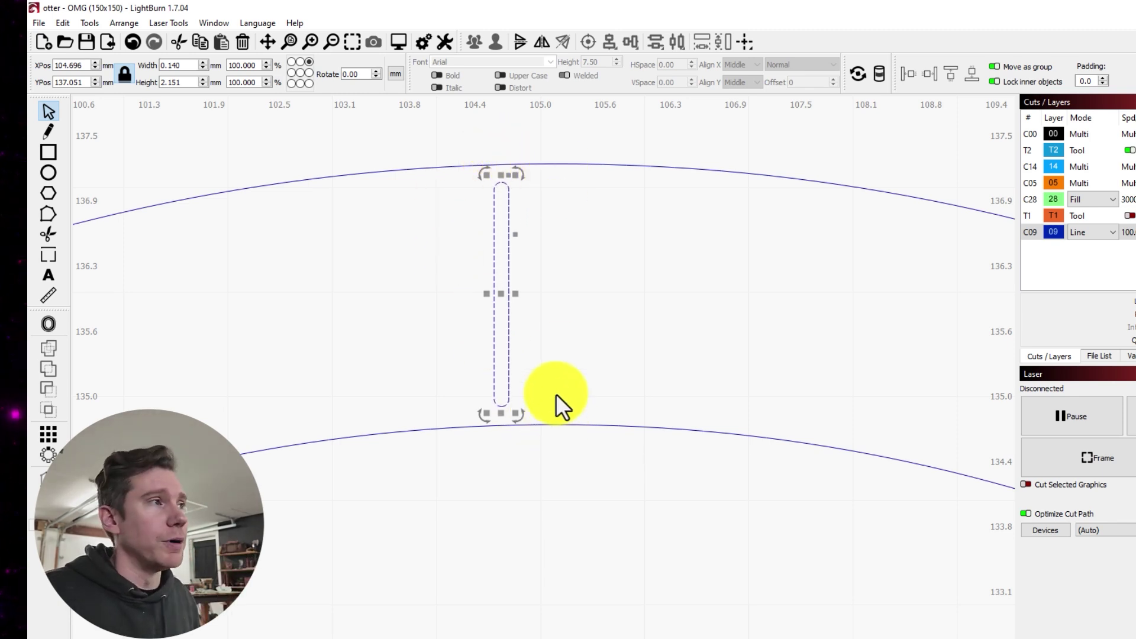
left_click(559, 379)
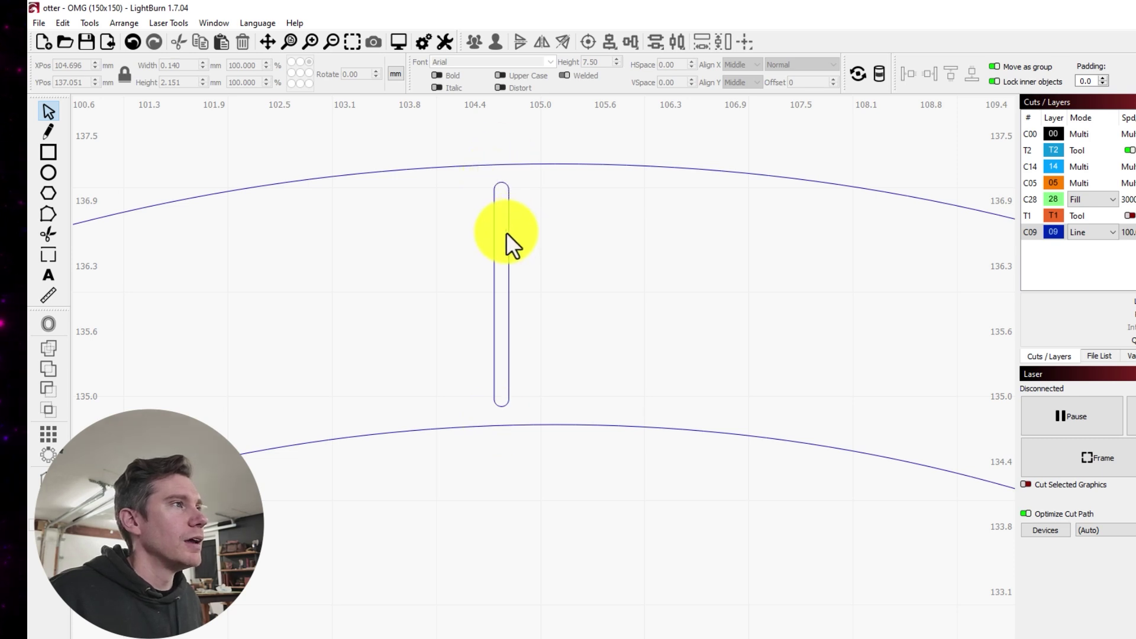
left_click_drag(508, 240, 542, 240)
left_click(542, 241)
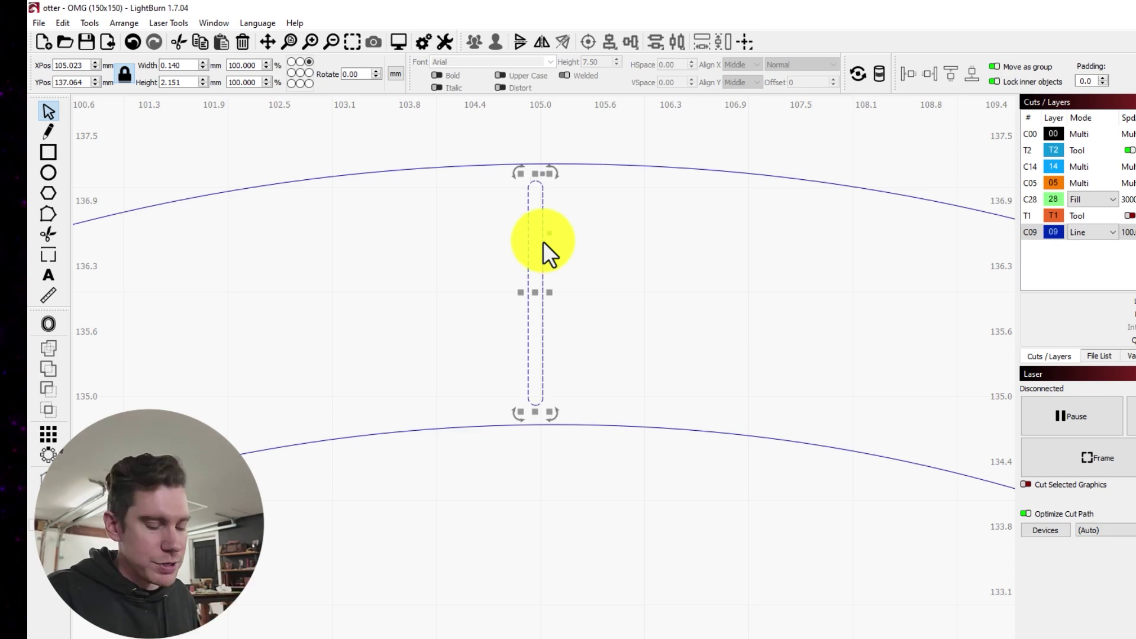
Select the slot together with the inner circle as the array centre.
scroll(541, 240, "down", 5)
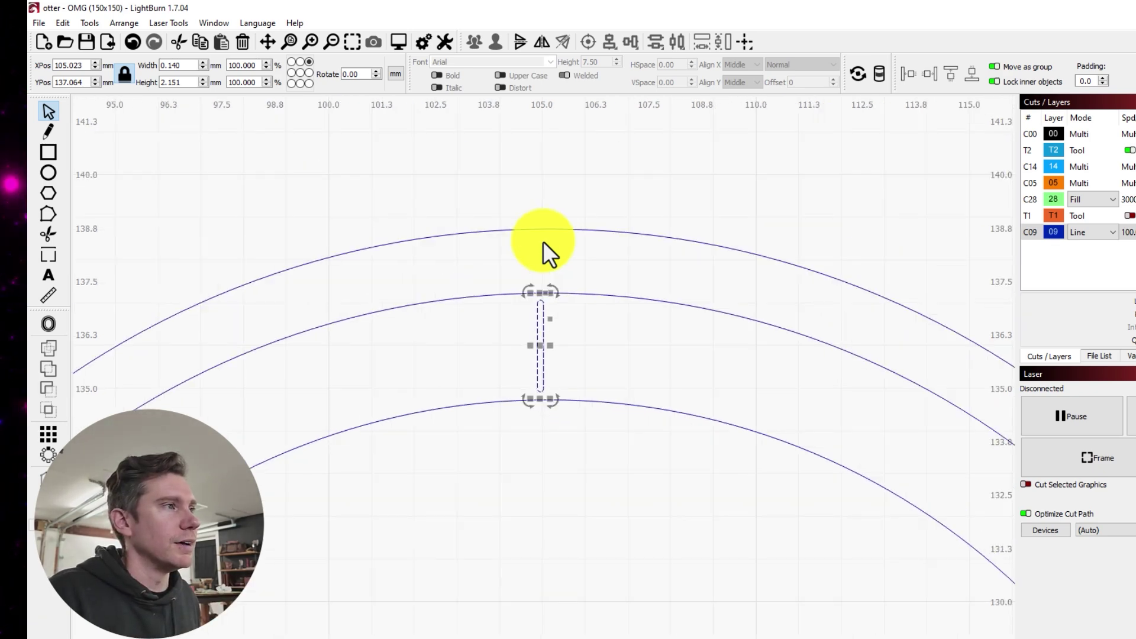
left_click(563, 339)
scroll(564, 340, "up", 5)
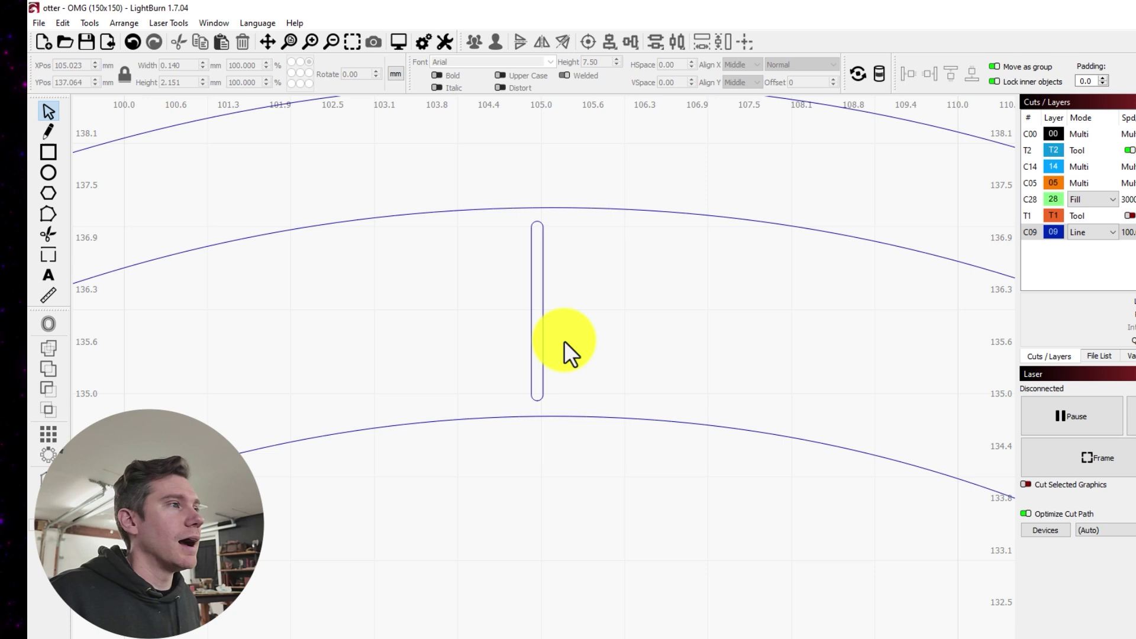
left_click(544, 305)
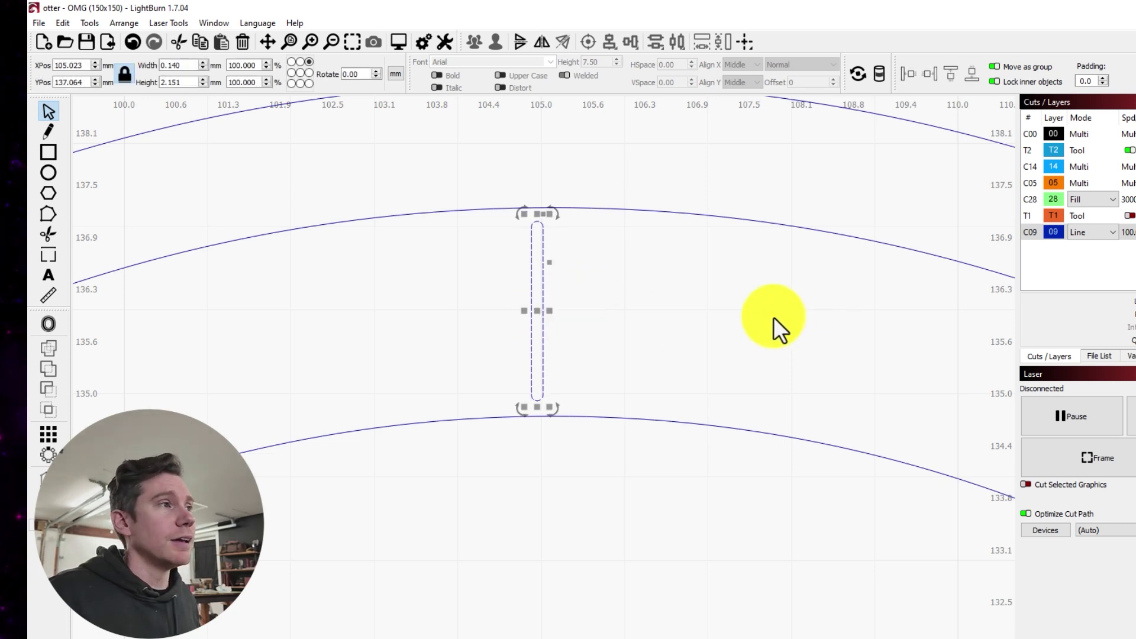
left_click(465, 418, "shift")
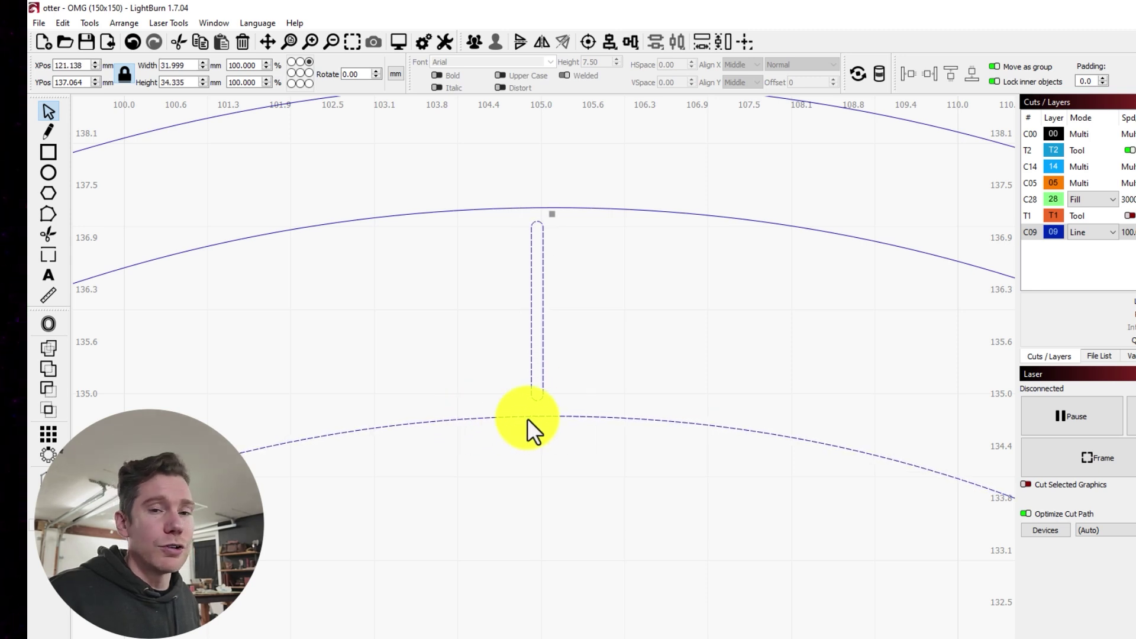
Start a circular array of the slot around the inner circle and preview the copies.
left_click(123, 22)
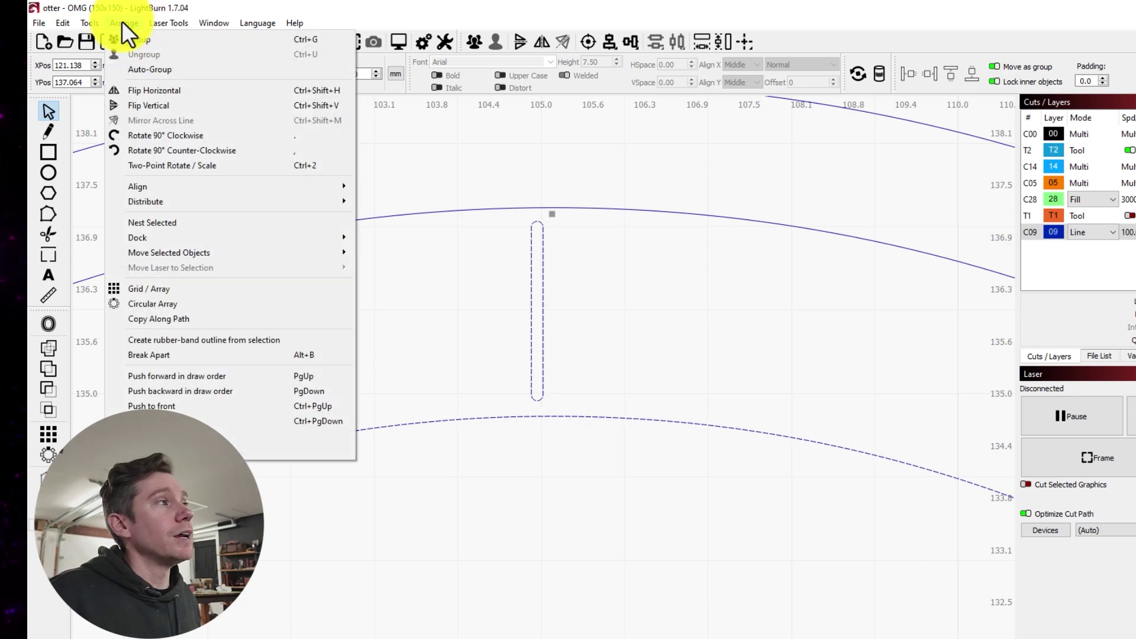
left_click(188, 302)
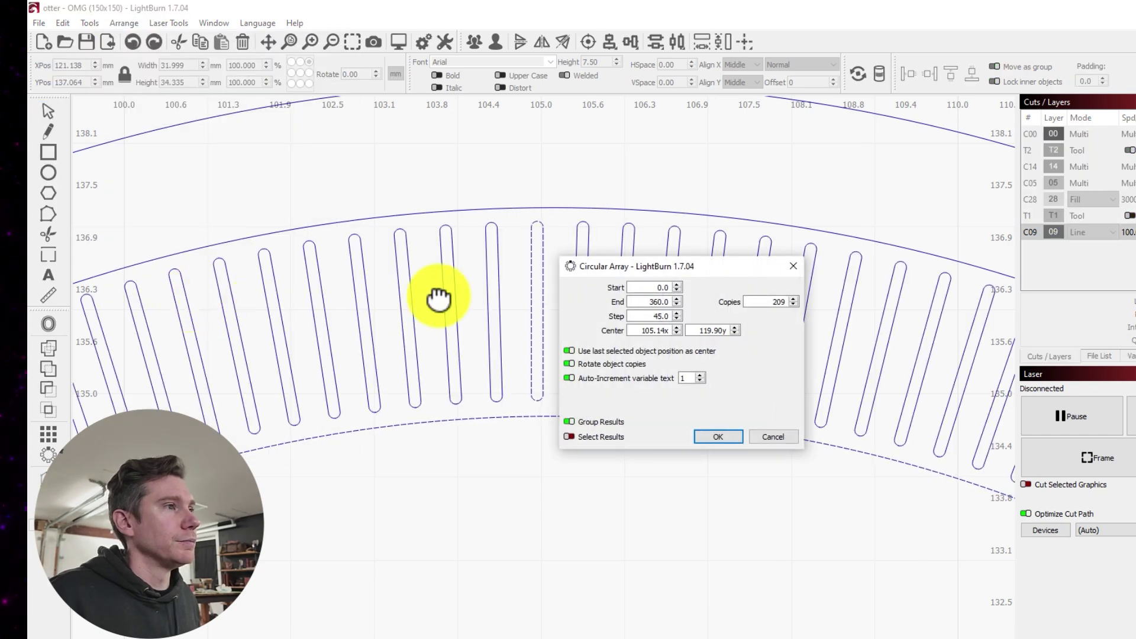
left_click_drag(897, 363, 812, 368)
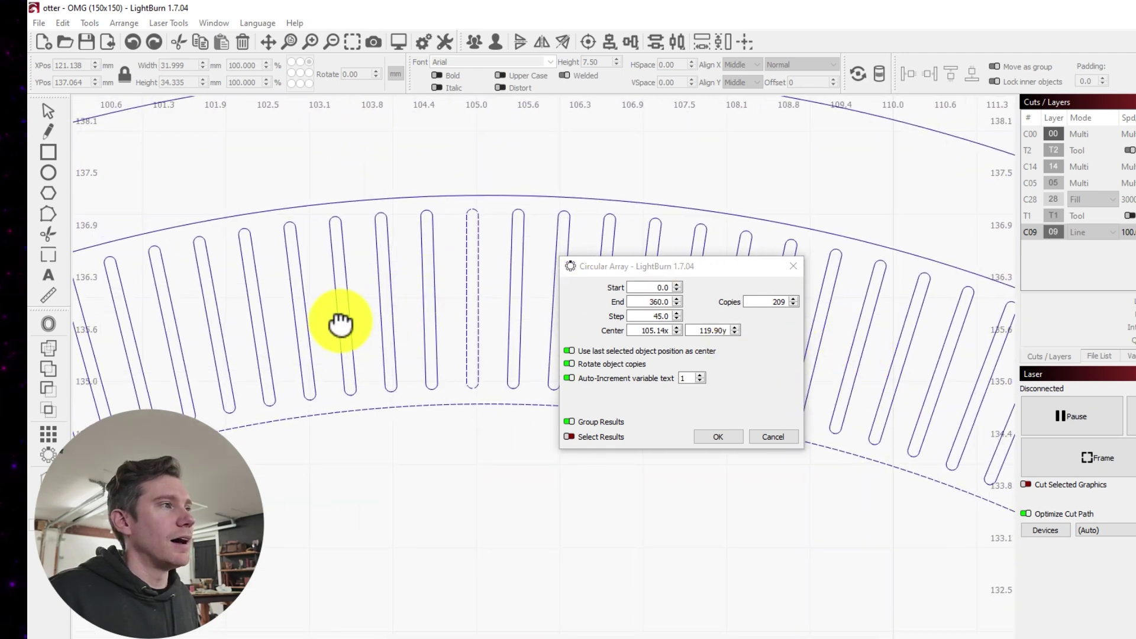
left_click_drag(337, 322, 476, 323)
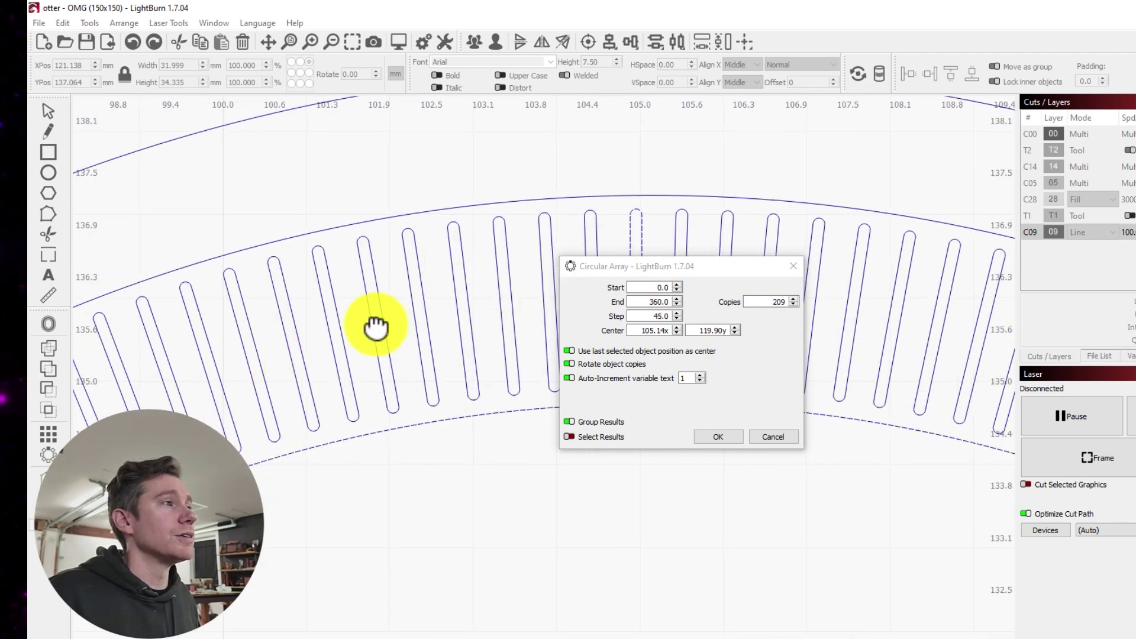
mouse_move(375, 325)
left_mouse_down()
mouse_move(408, 326)
mouse_move(375, 347)
left_mouse_up()
left_click_drag(663, 257, 727, 346)
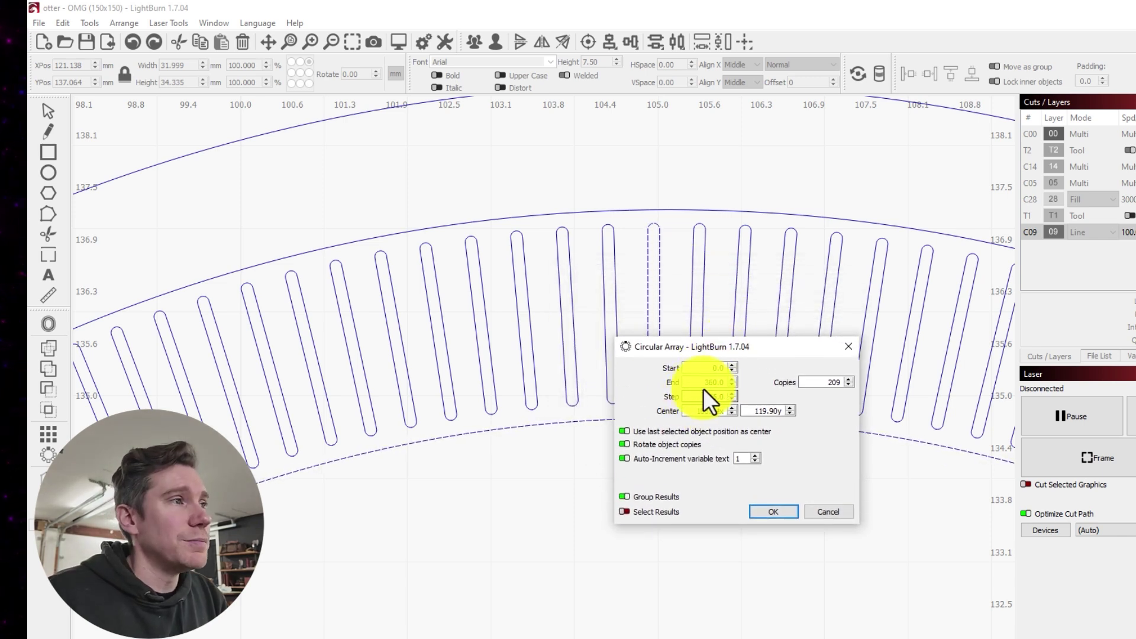
Set the array step to 1.8° for 200 copies and create them.
left_click(708, 388)
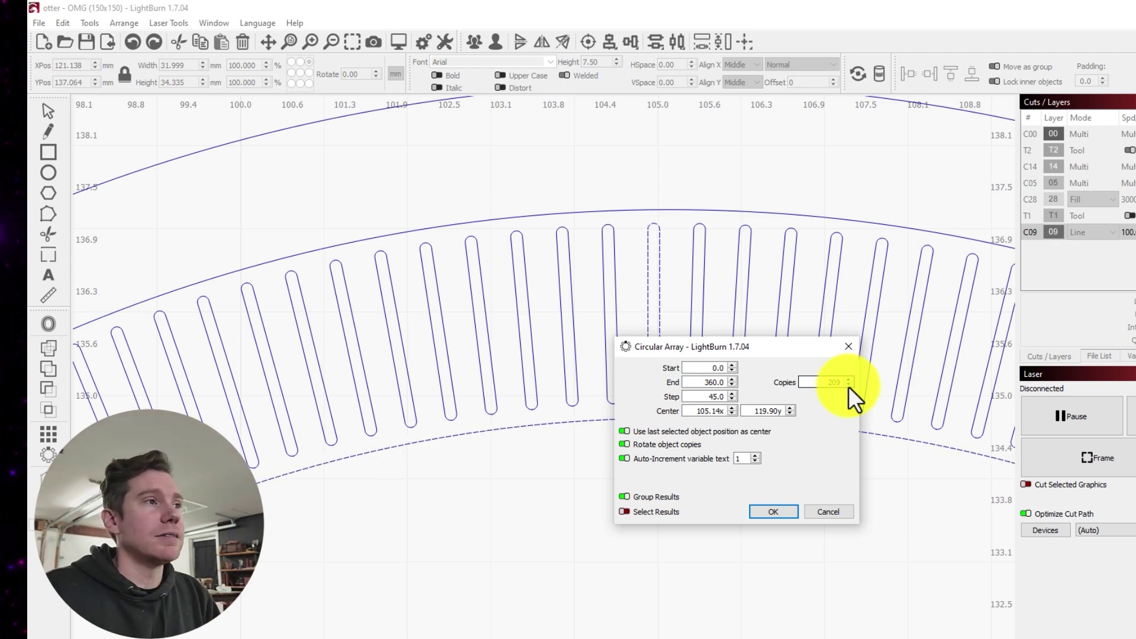
type("1.8")
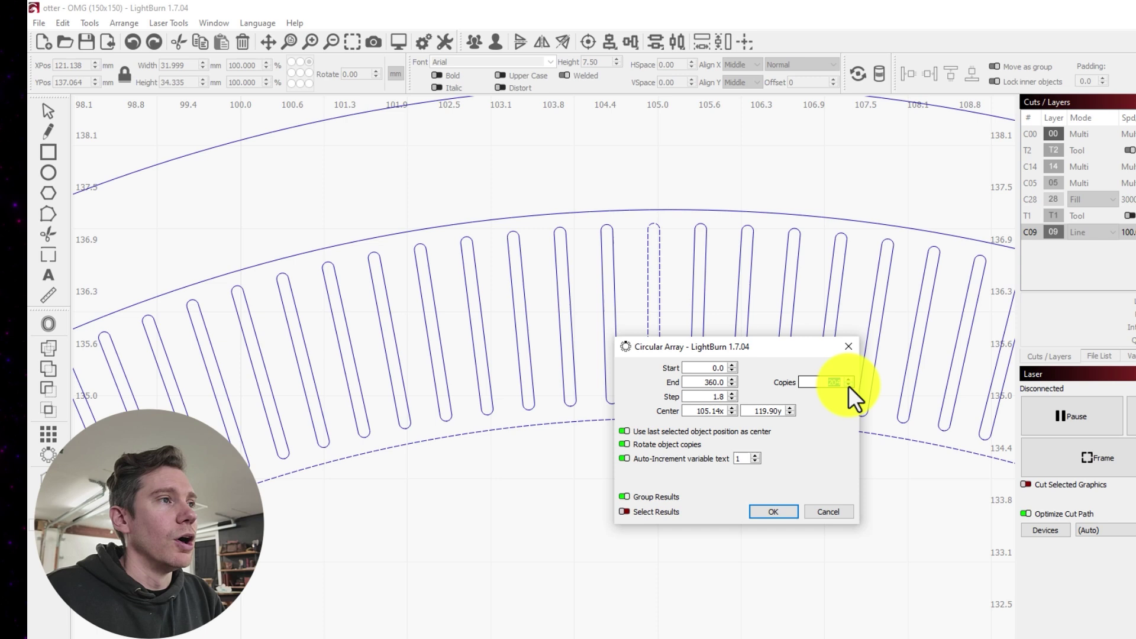
key("BackSpace")
type("90")
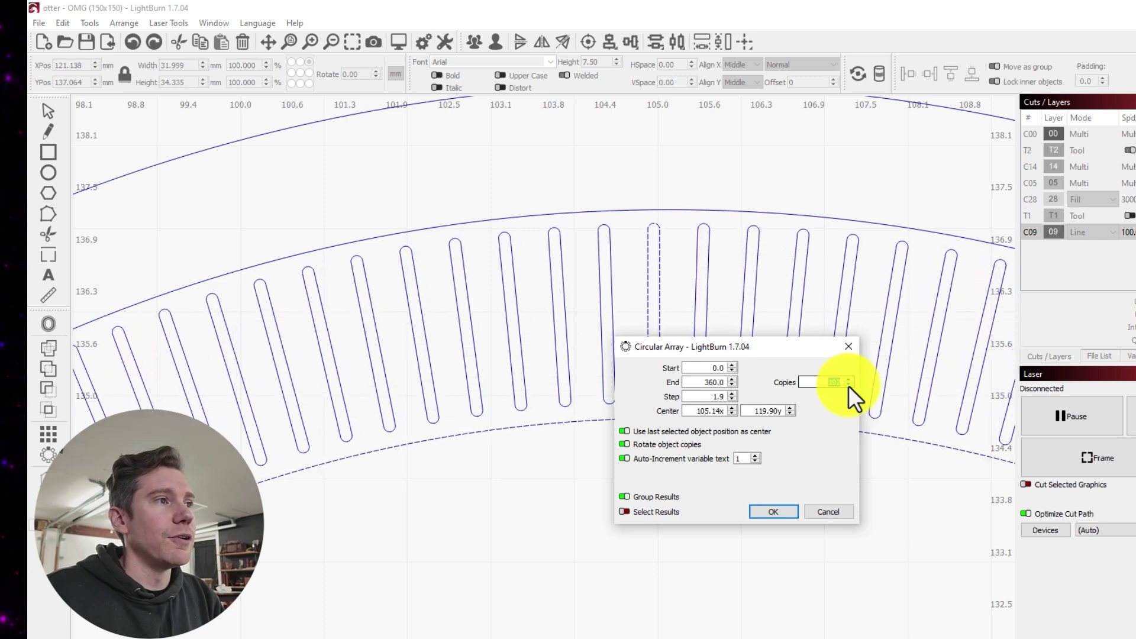
key("BackSpace")
type("8")
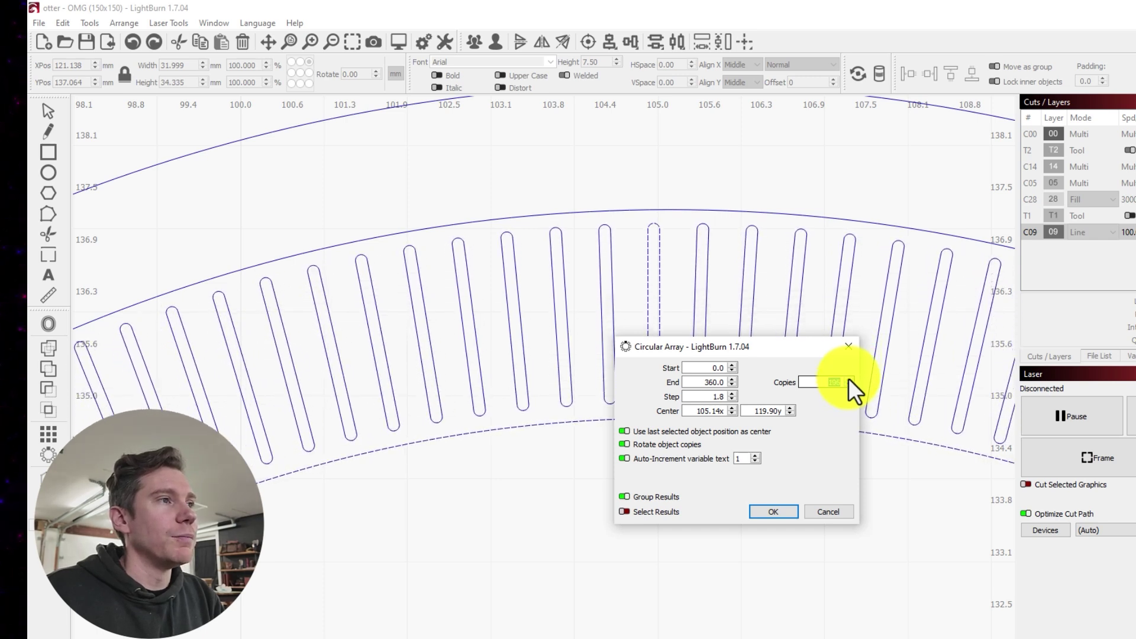
key("BackSpace")
type("7")
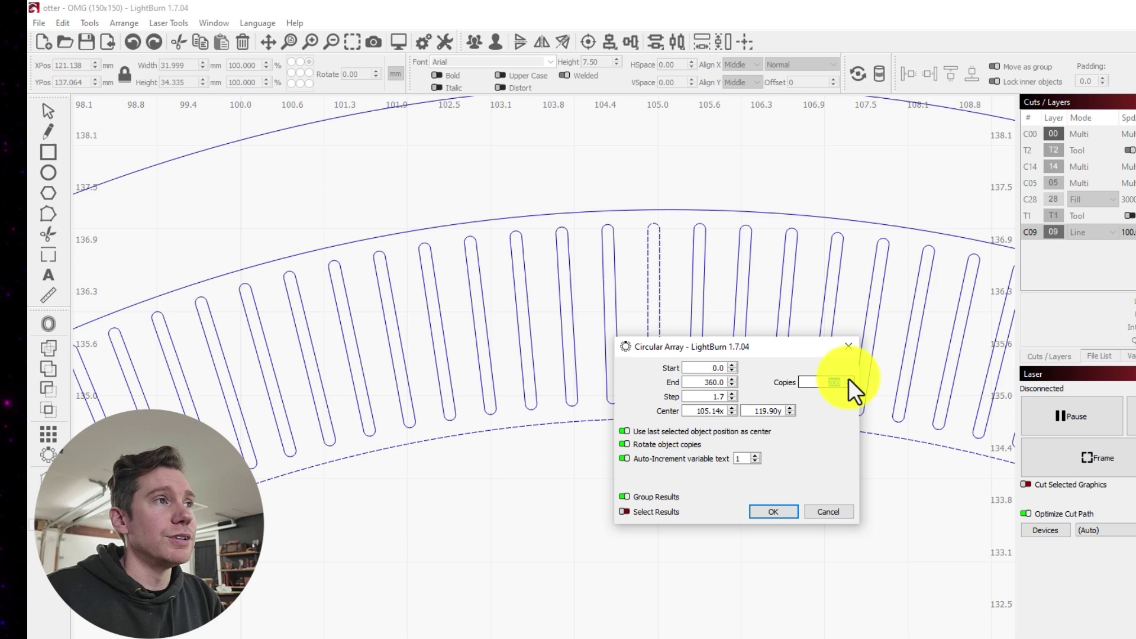
key("BackSpace")
type("8")
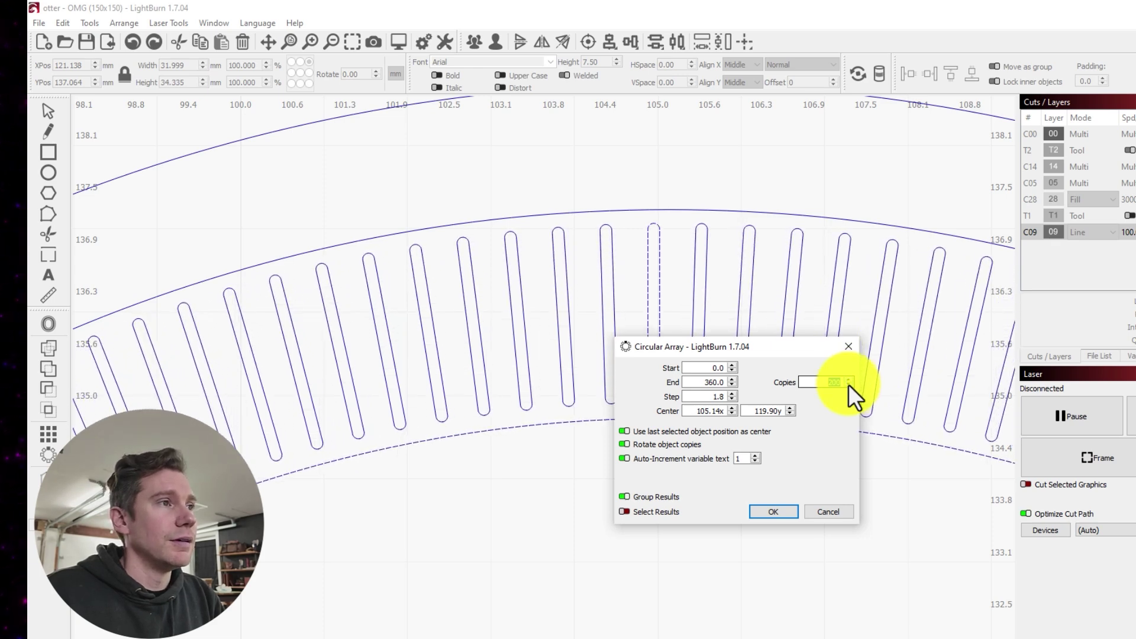
left_click_drag(769, 347, 723, 342)
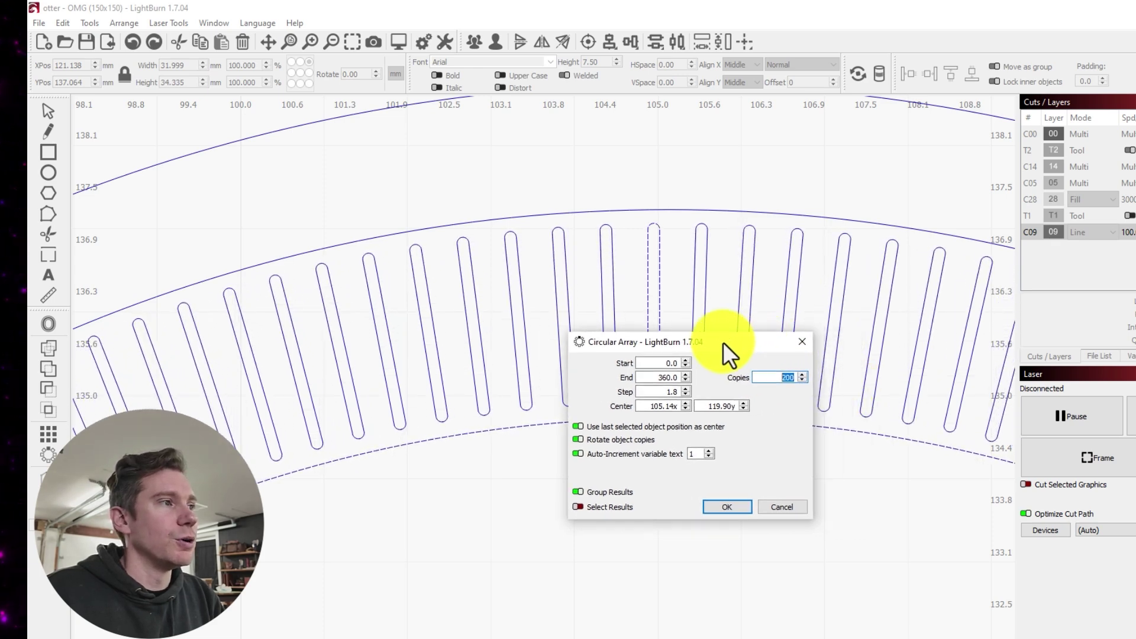
left_click(726, 506)
left_click(735, 482)
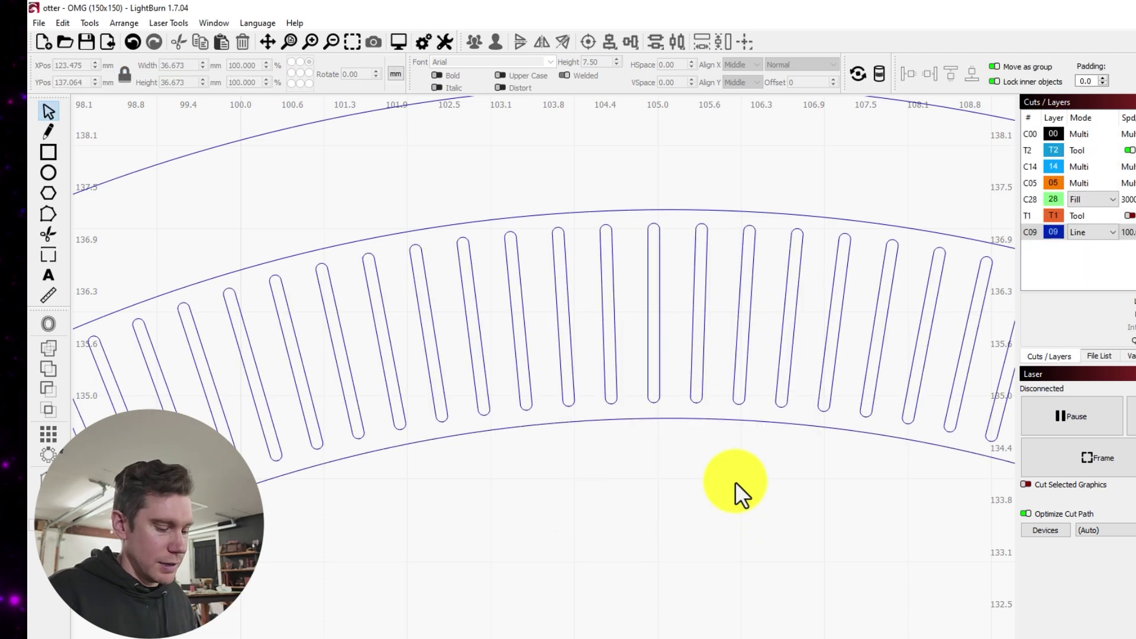
scroll(735, 480, "down", 3)
scroll(735, 480, "down", 1)
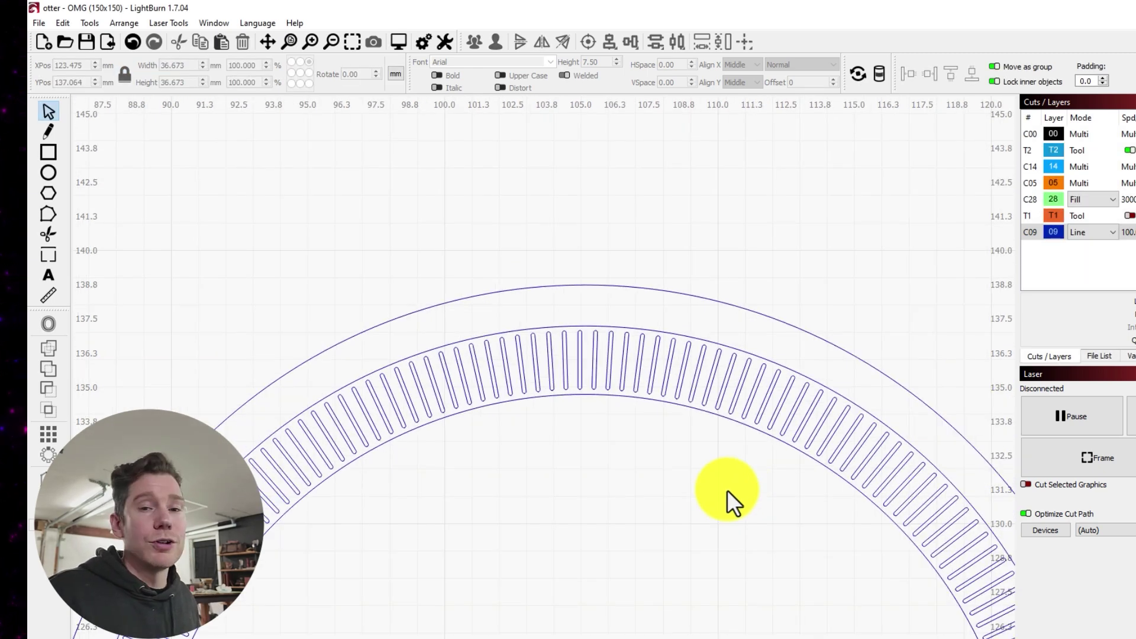
left_click_drag(726, 490, 672, 295)
left_click_drag(761, 586, 761, 527)
scroll(732, 472, "down", 2)
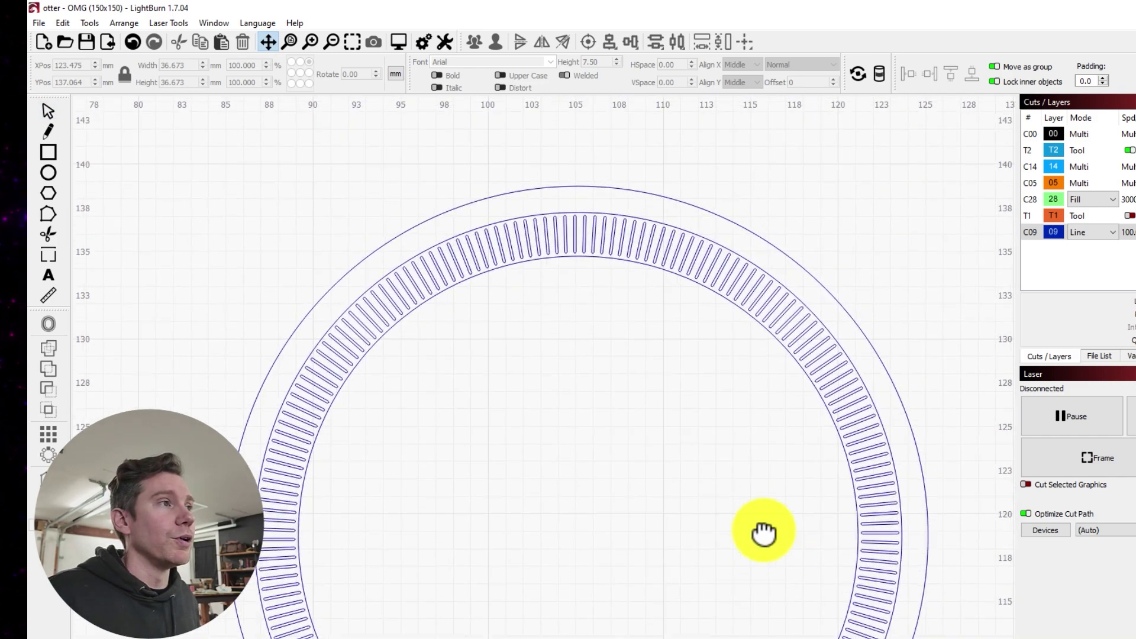
left_click_drag(568, 303, 644, 407)
scroll(644, 407, "up", 4)
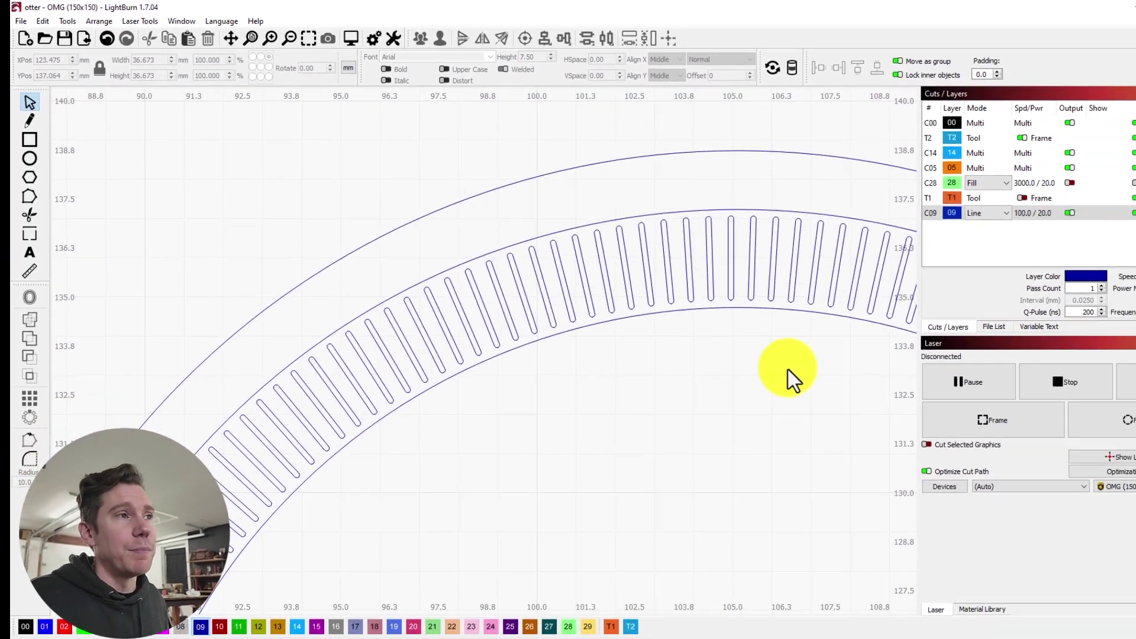
left_click_drag(788, 371, 584, 343)
scroll(503, 351, "down", 1)
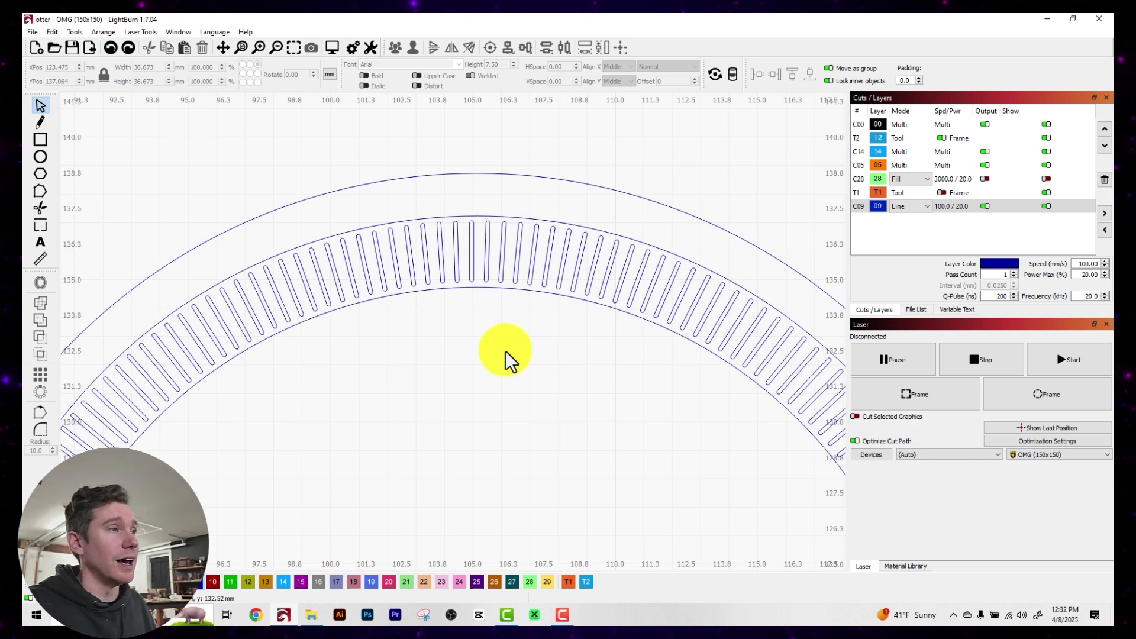
Delete the radial slots and type the symbols '~!^* below the innermost arc.
left_click(530, 250)
key("Delete")
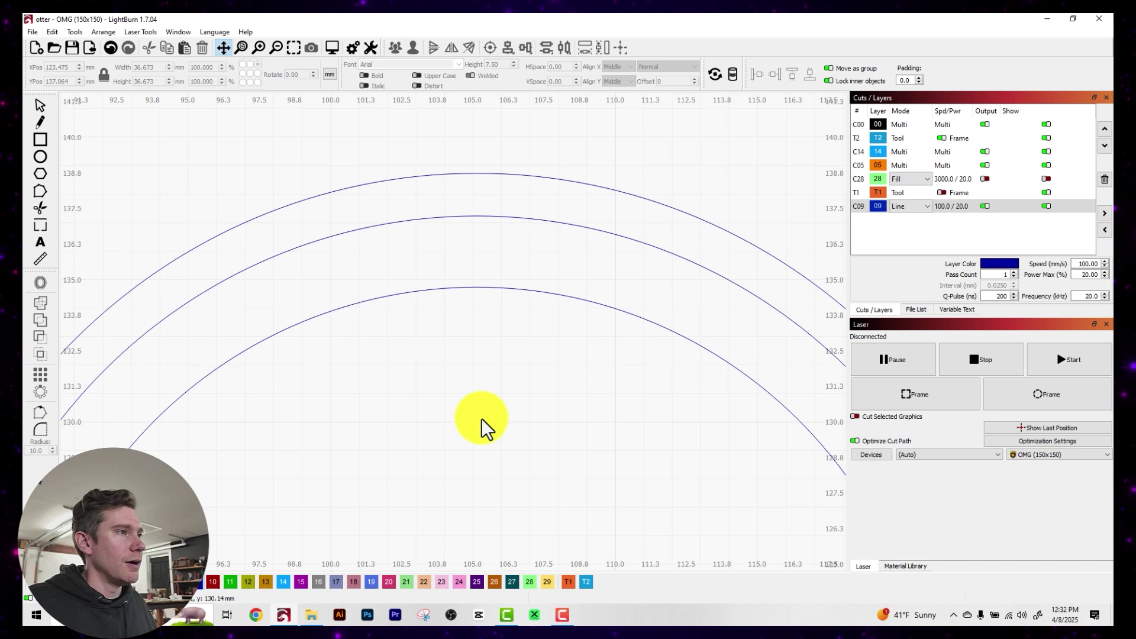
left_click_drag(481, 417, 504, 365)
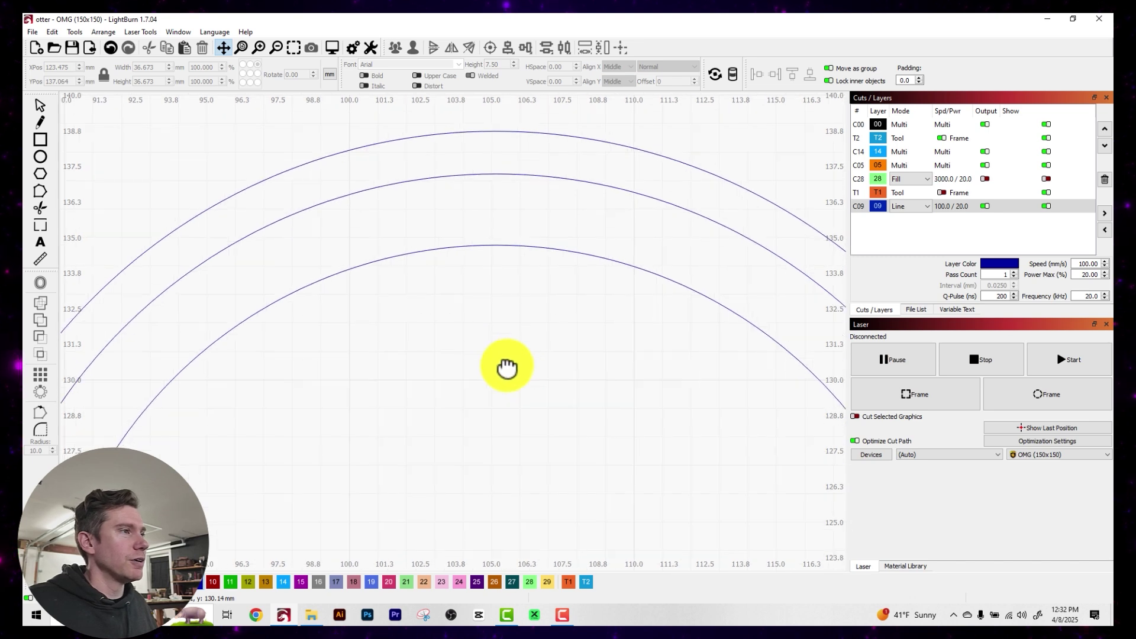
left_click(40, 243)
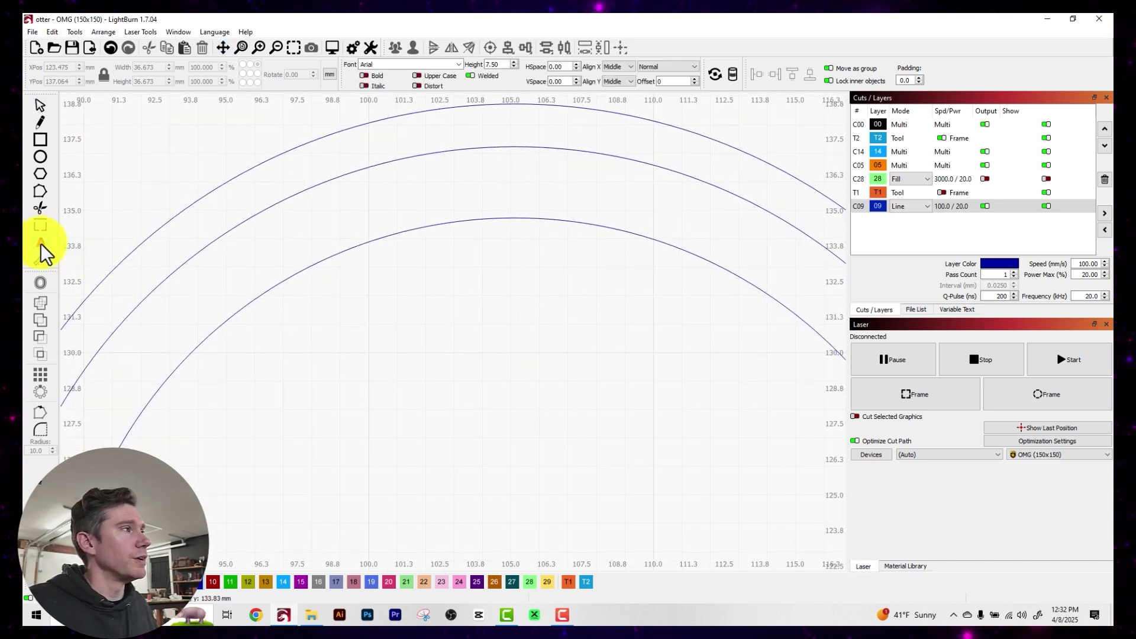
left_click(477, 344)
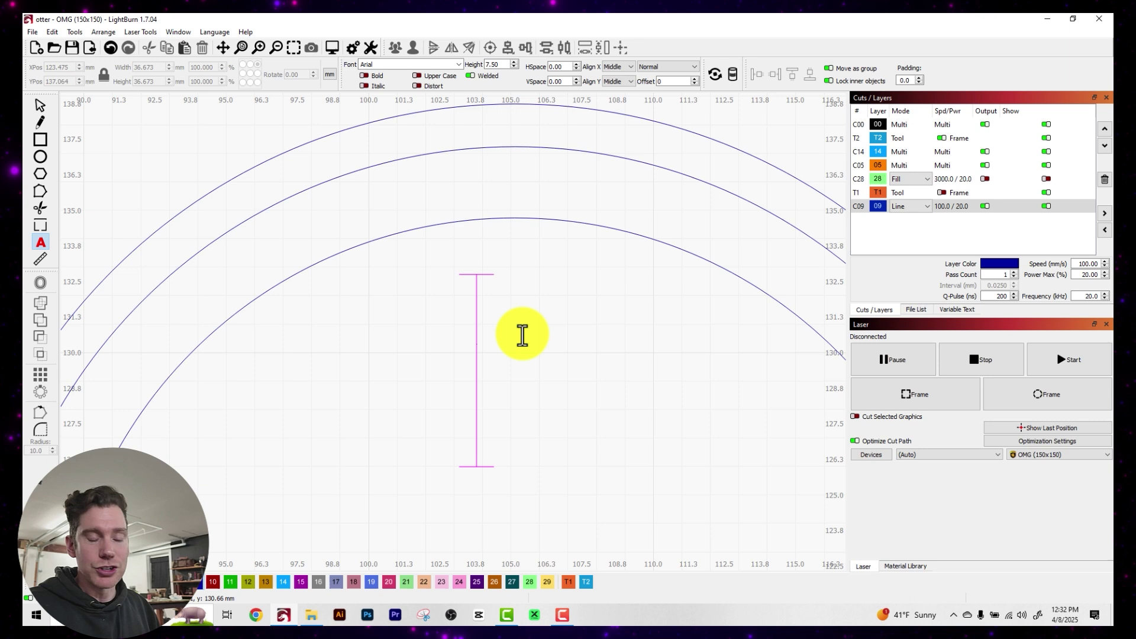
type("'")
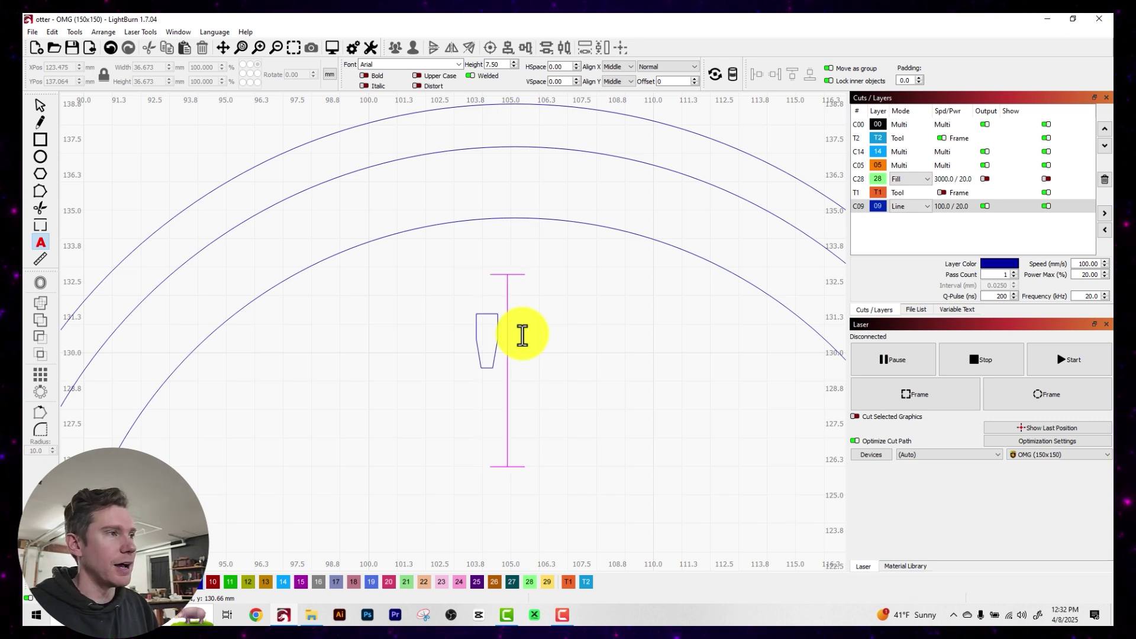
type("~")
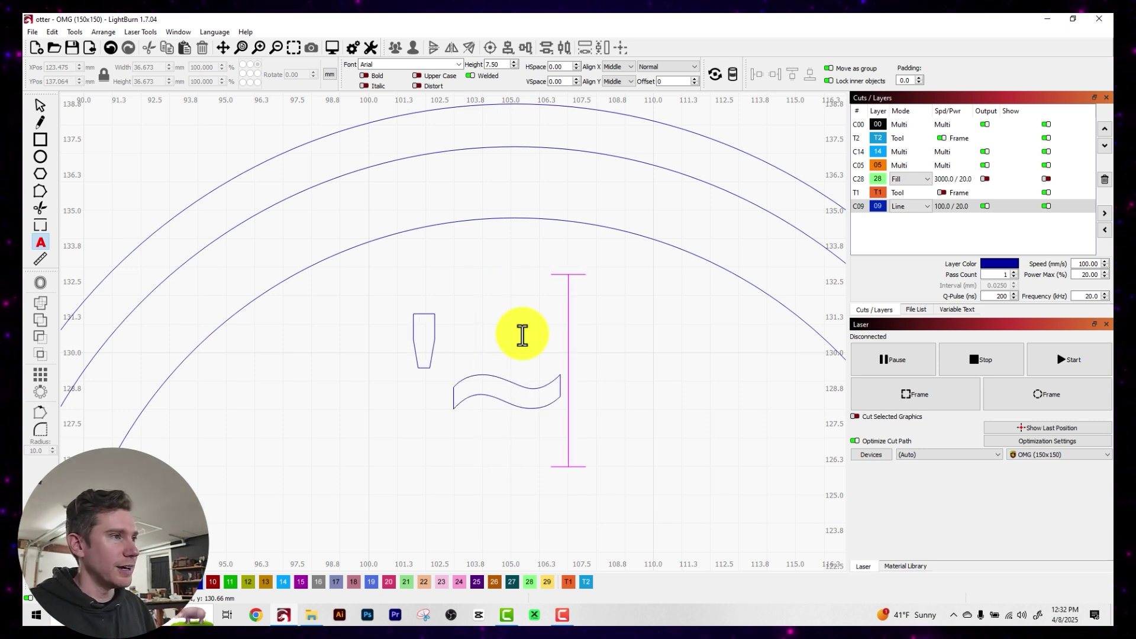
type("!")
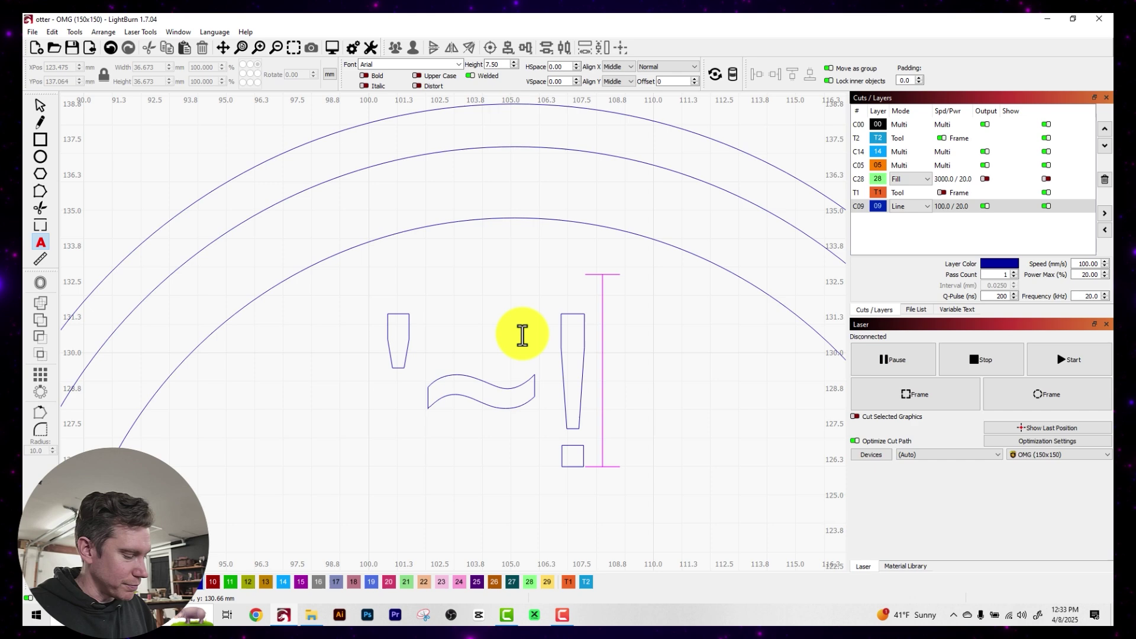
type("^")
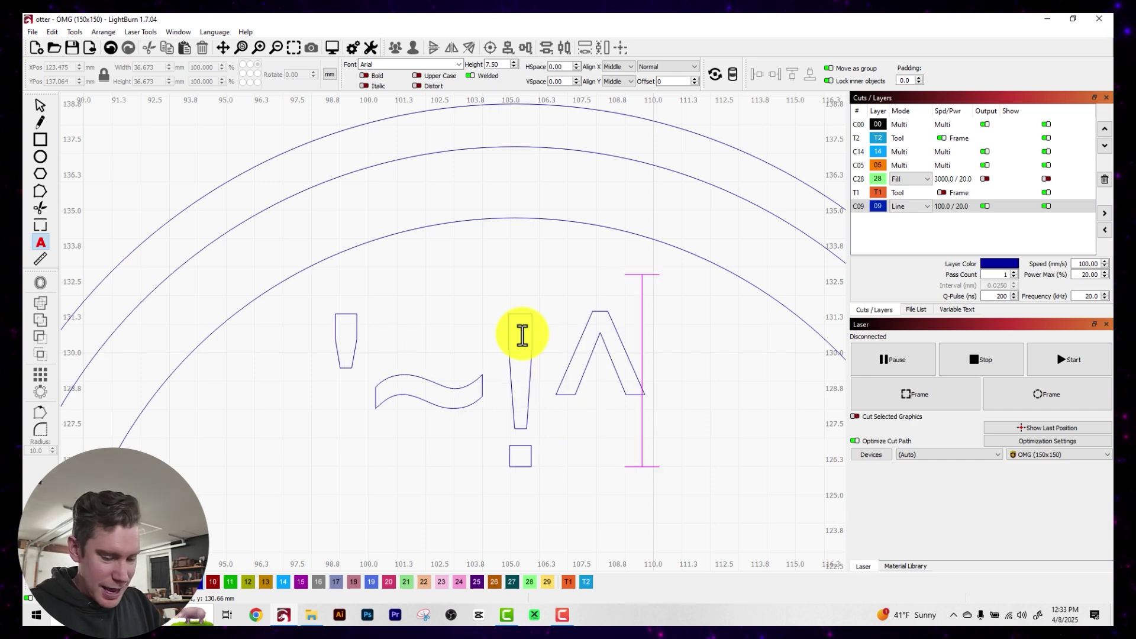
type("*")
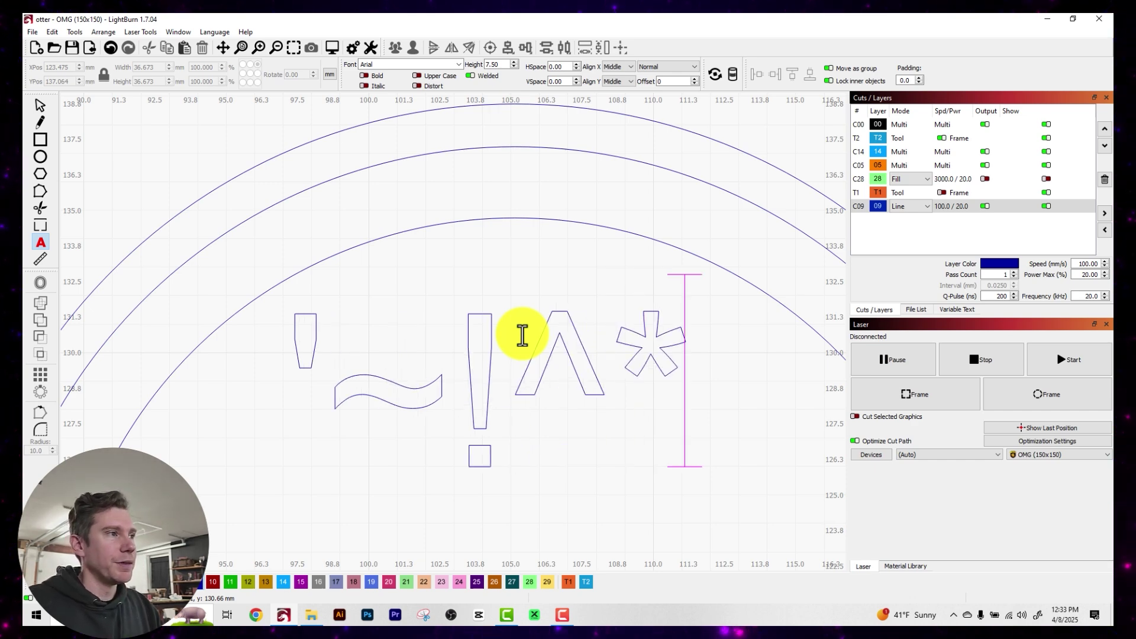
Try Bodoni MT Black on the '~!^* symbols, then delete the symbol text.
left_click(38, 106)
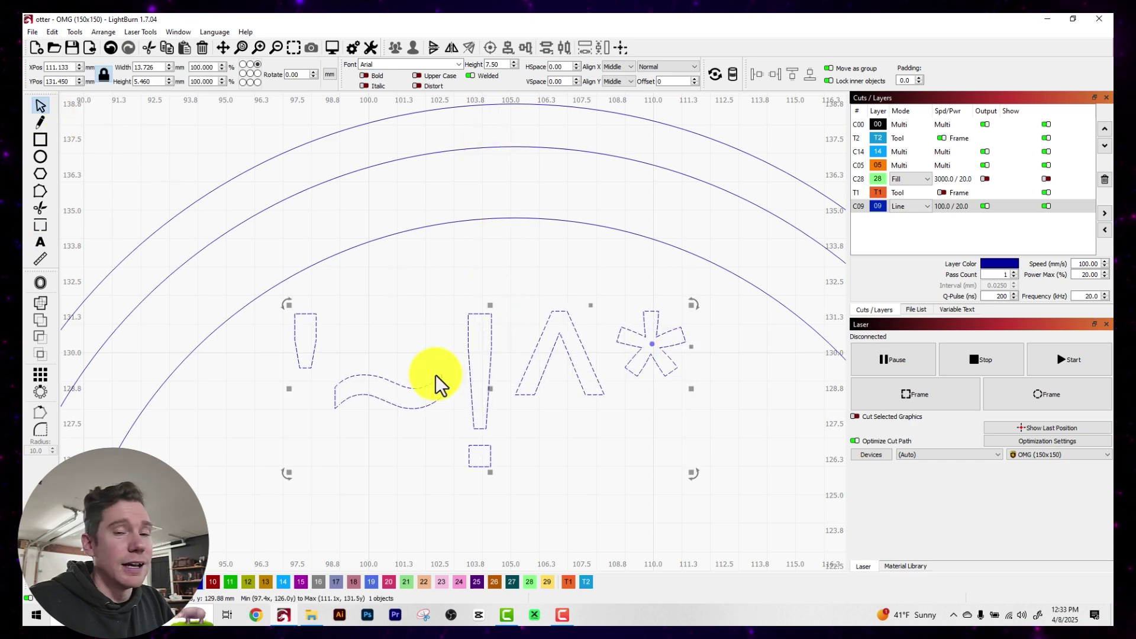
left_click(462, 63)
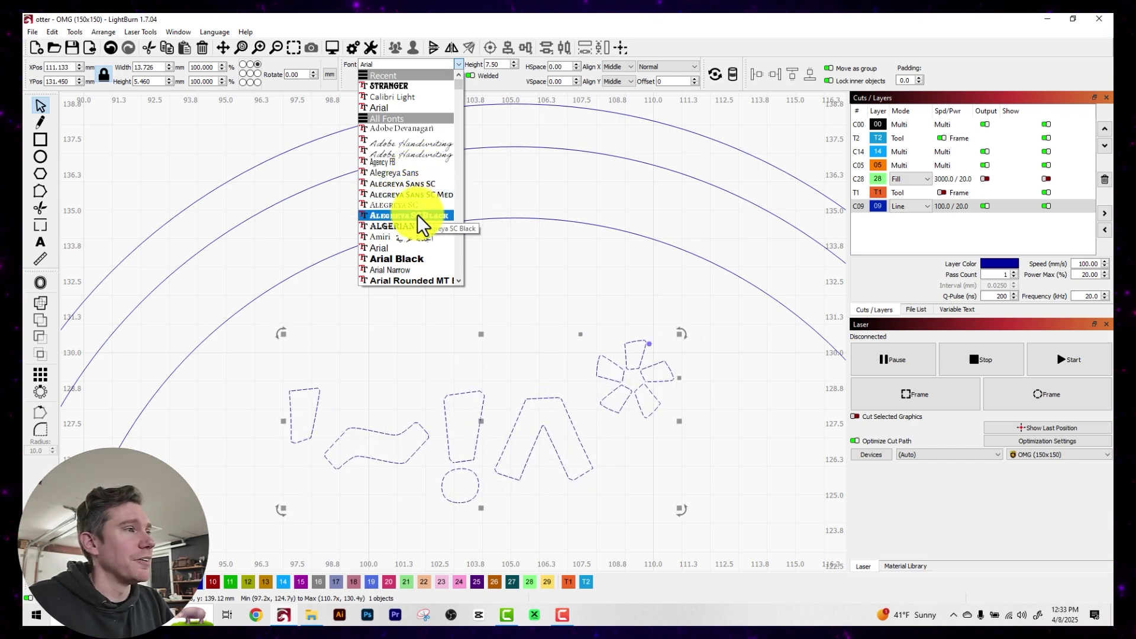
scroll(417, 215, "down", 1)
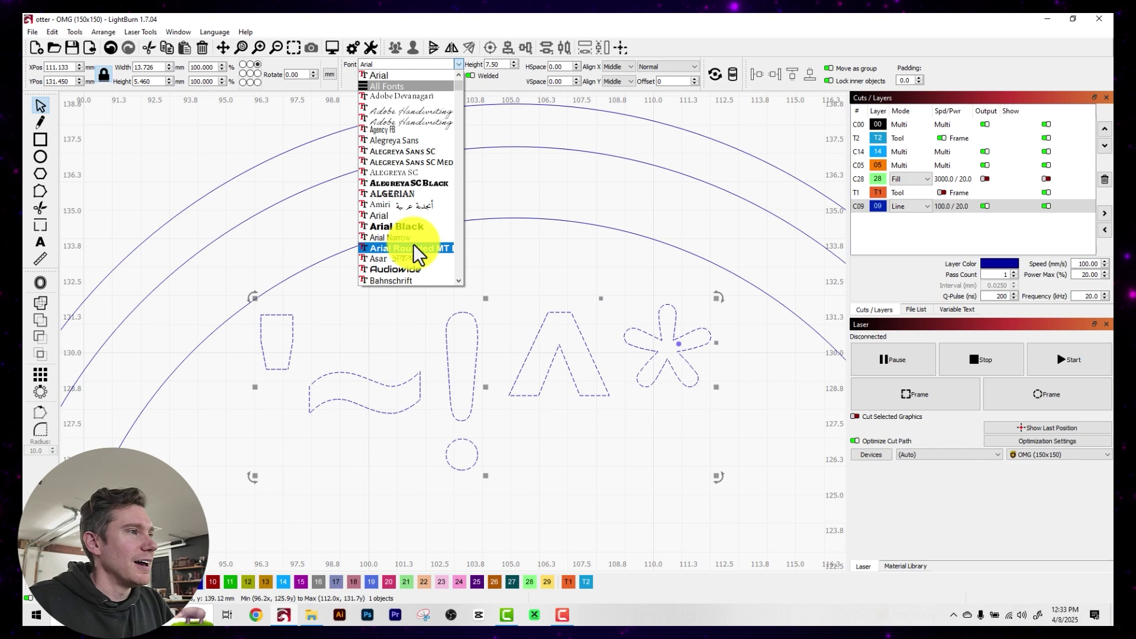
scroll(413, 244, "down", 4)
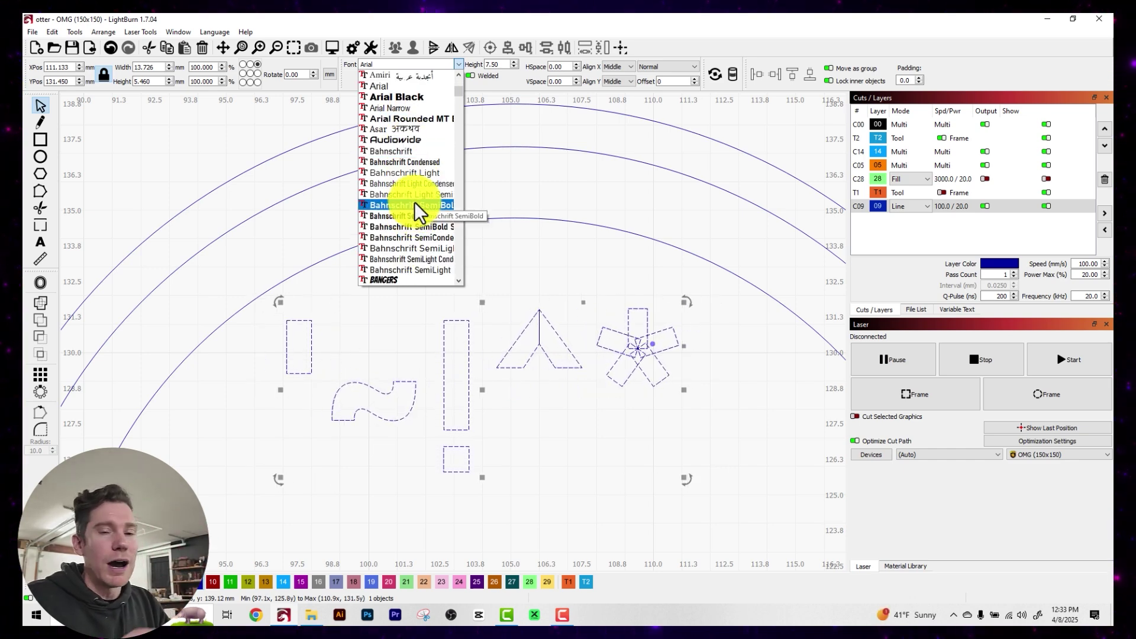
scroll(414, 201, "down", 2)
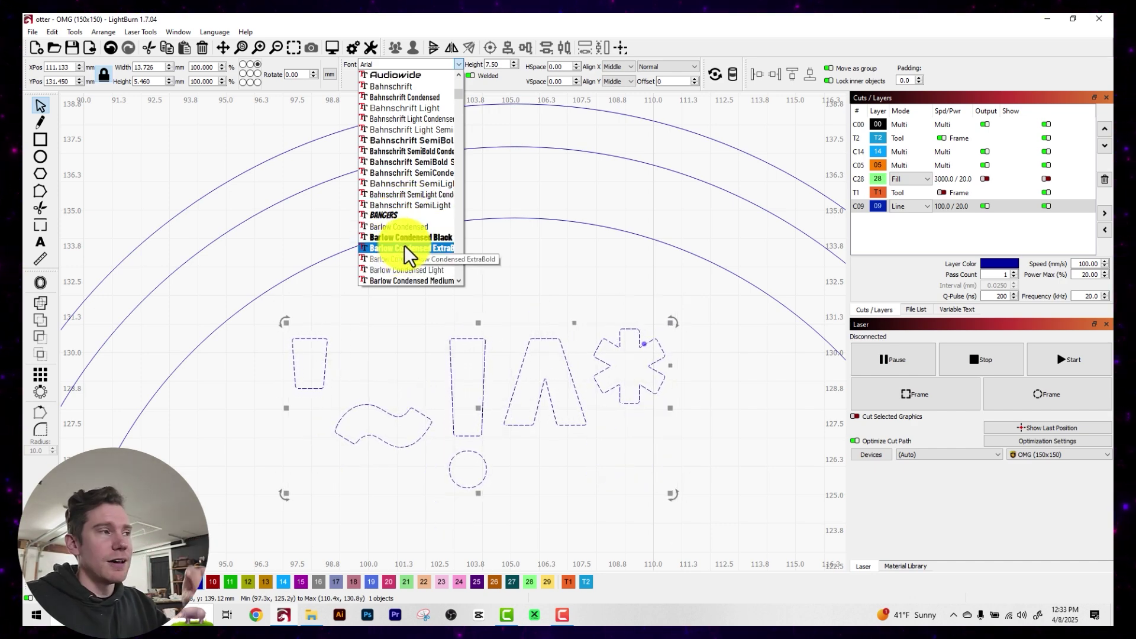
scroll(404, 243, "down", 4)
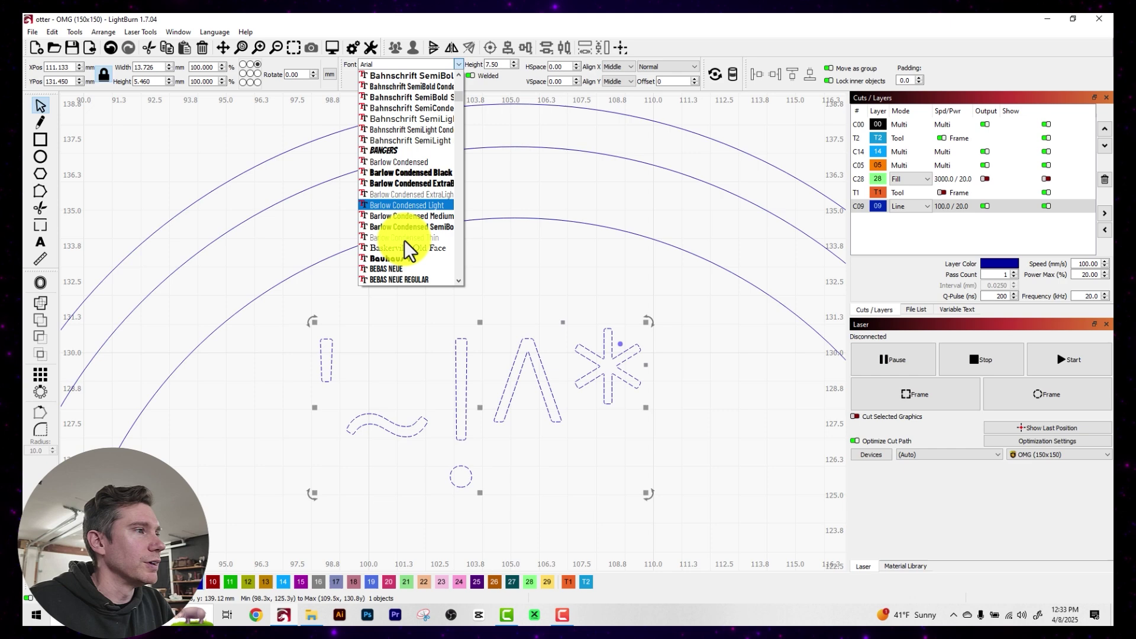
scroll(404, 238, "down", 1)
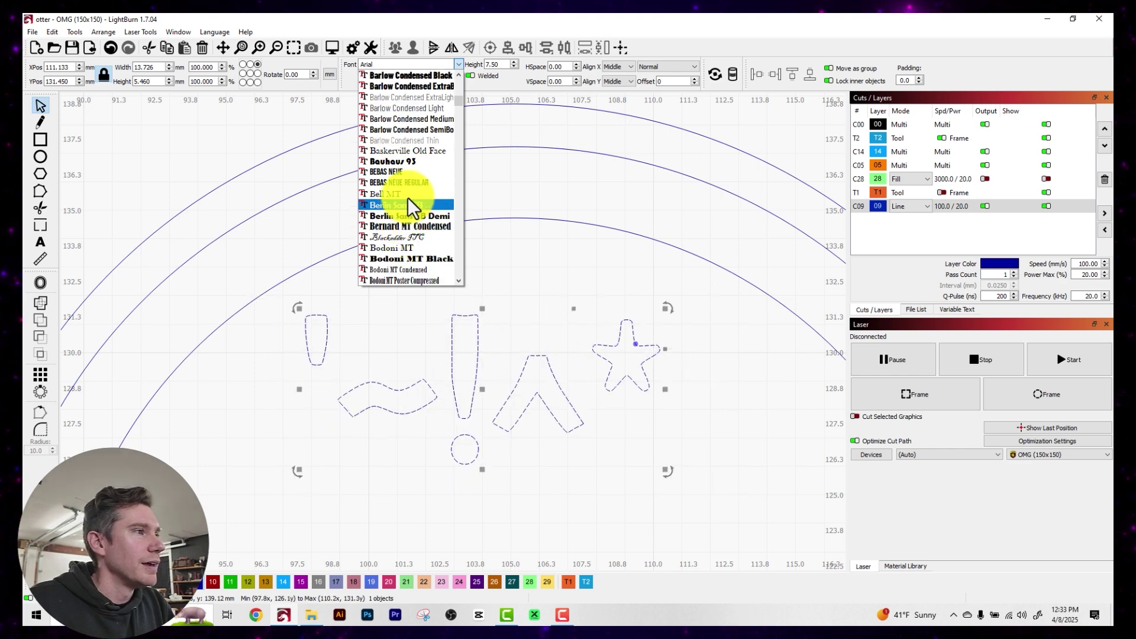
scroll(410, 218, "down", 2)
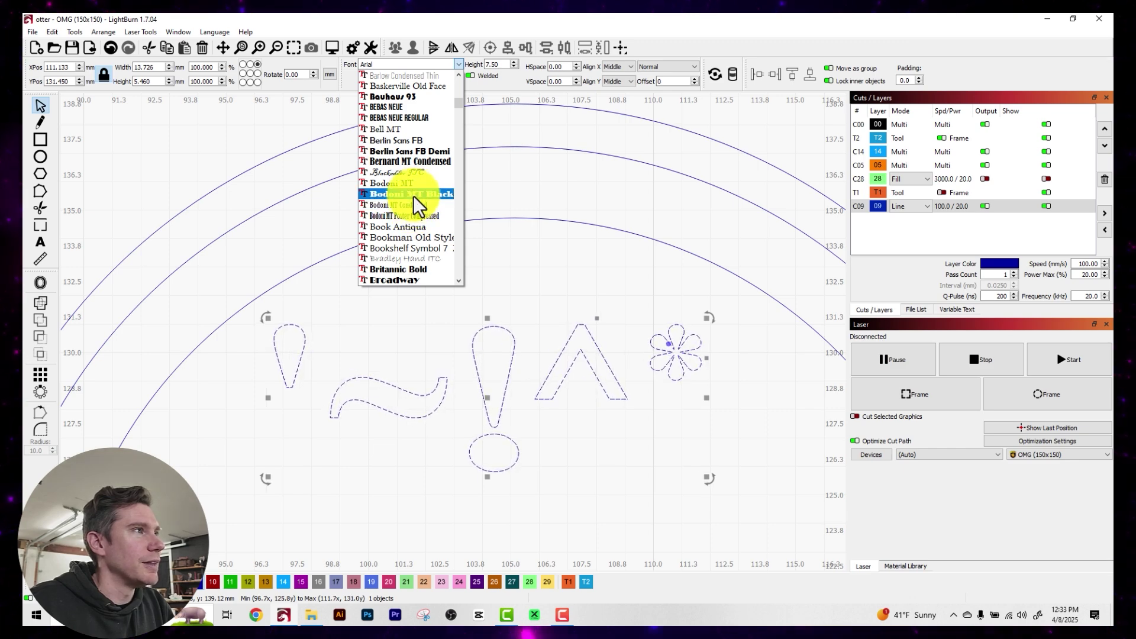
left_click(413, 195)
left_click(692, 338)
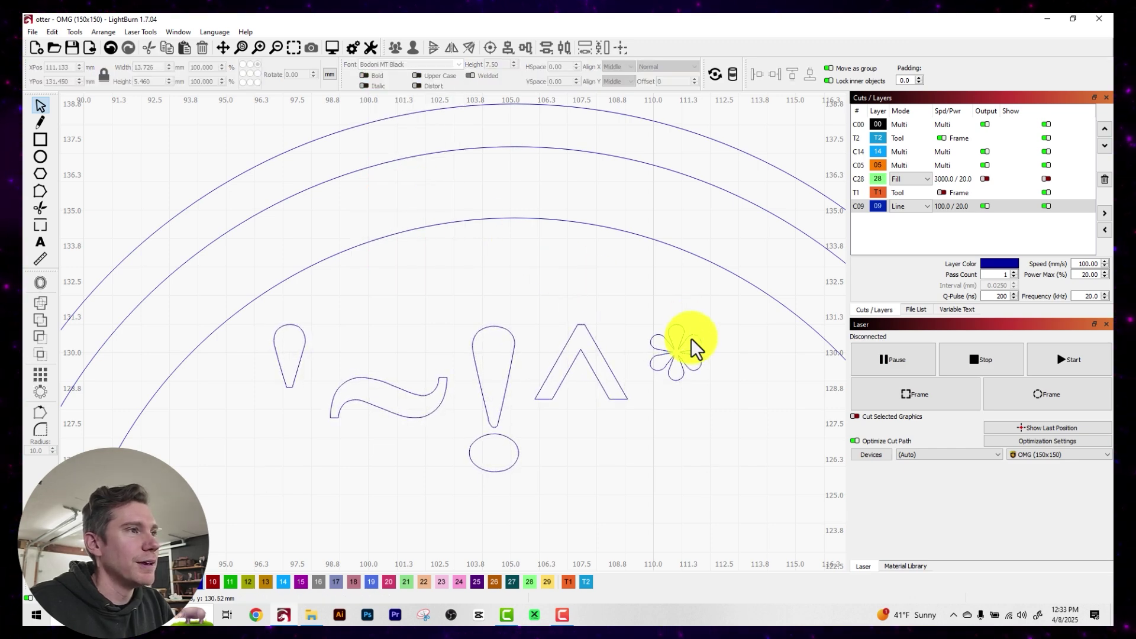
left_click_drag(690, 350, 712, 364)
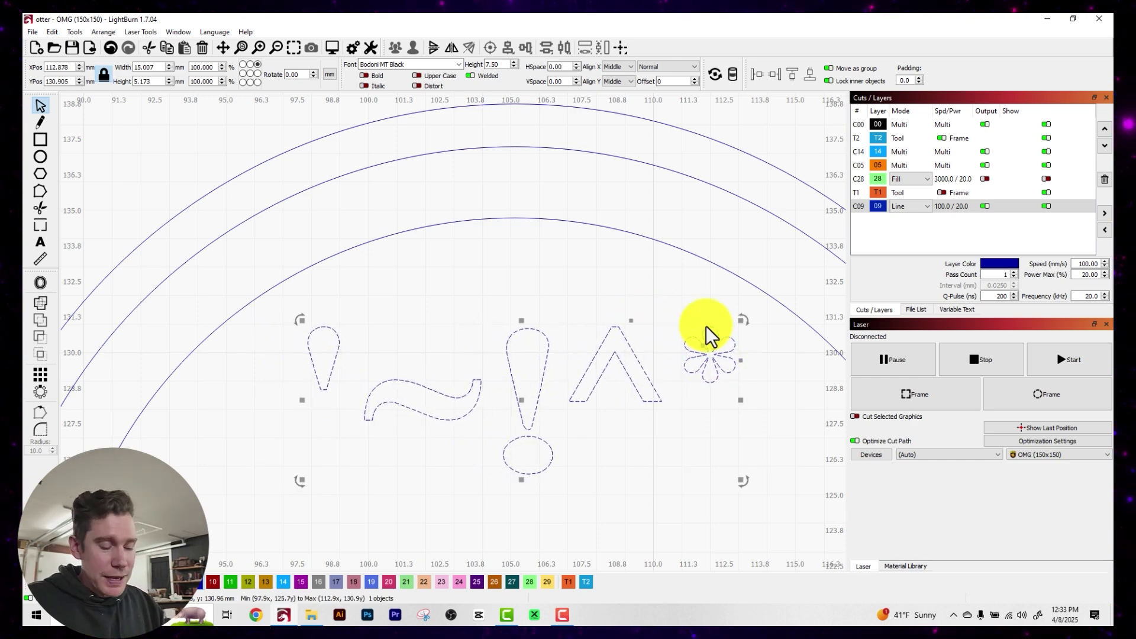
key("Delete")
Type a single apostrophe below the inner arc and set it in Arial.
left_click(40, 243)
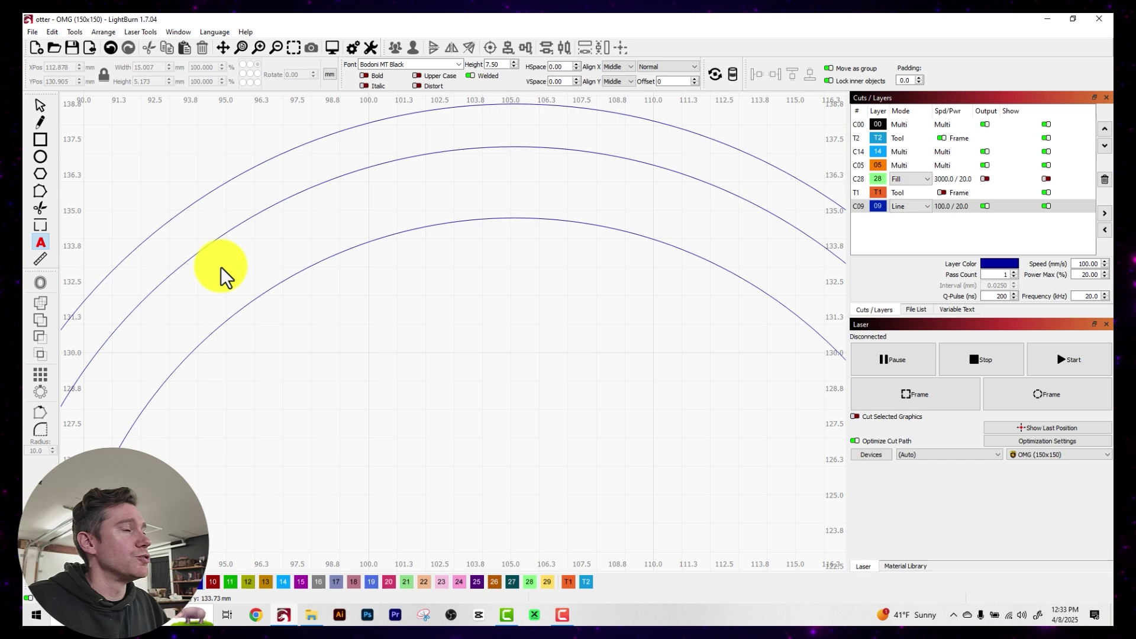
left_click(579, 332)
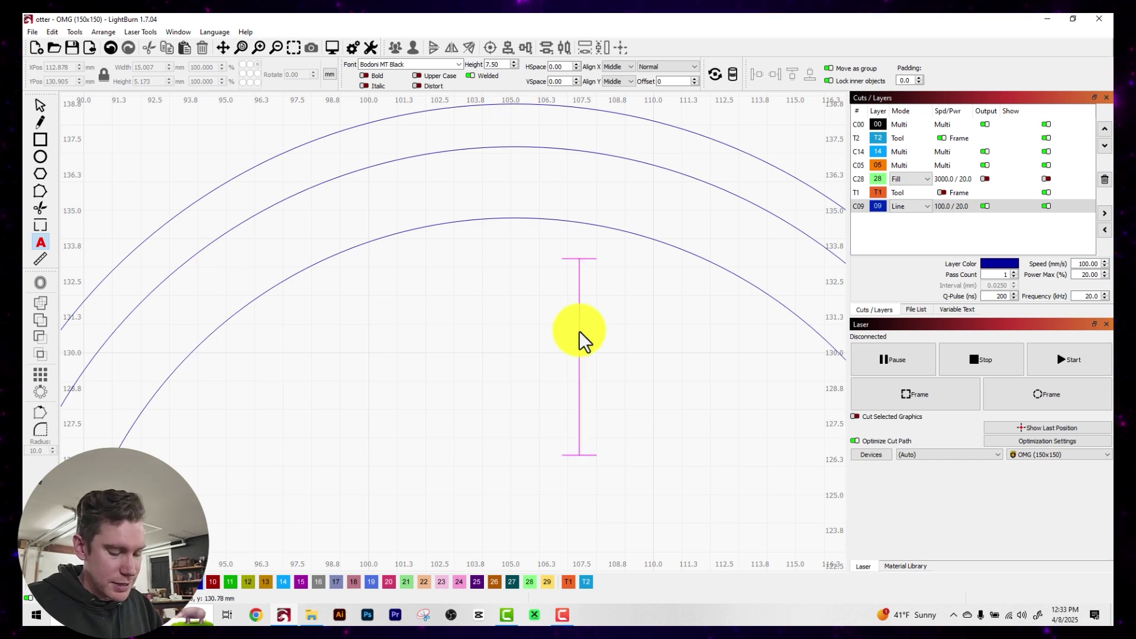
type("'")
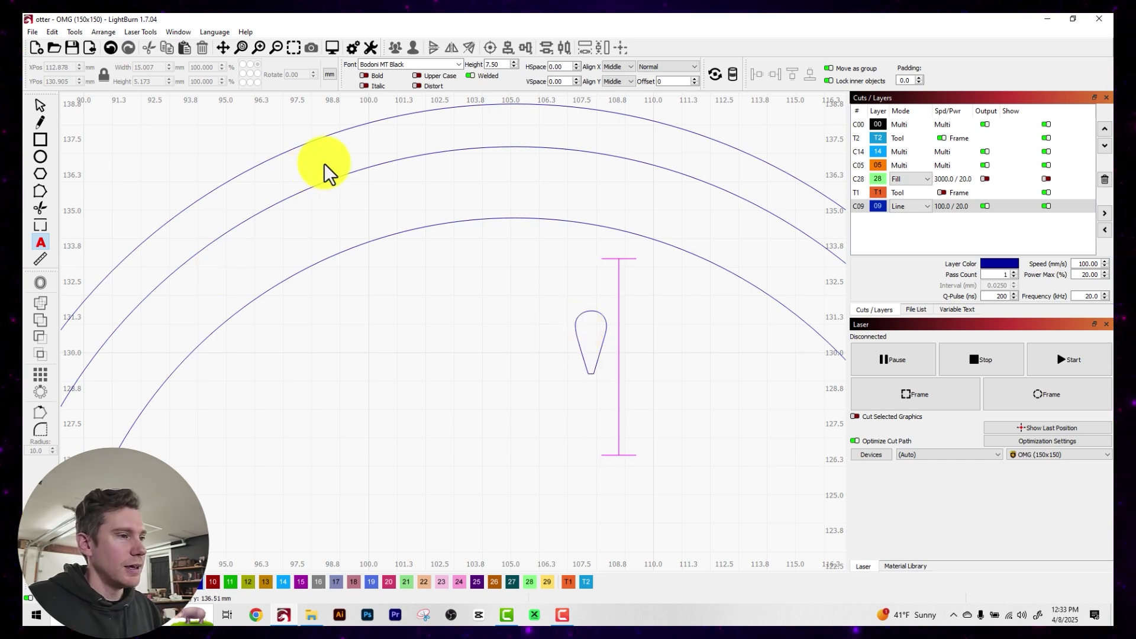
left_click(41, 107)
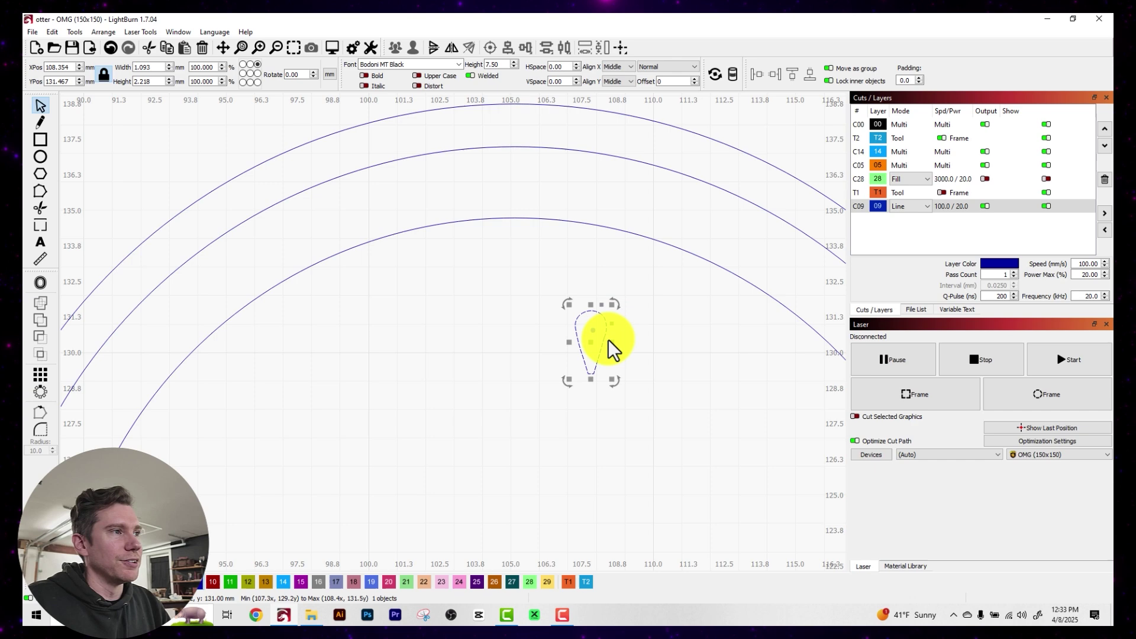
left_click_drag(604, 348, 546, 328)
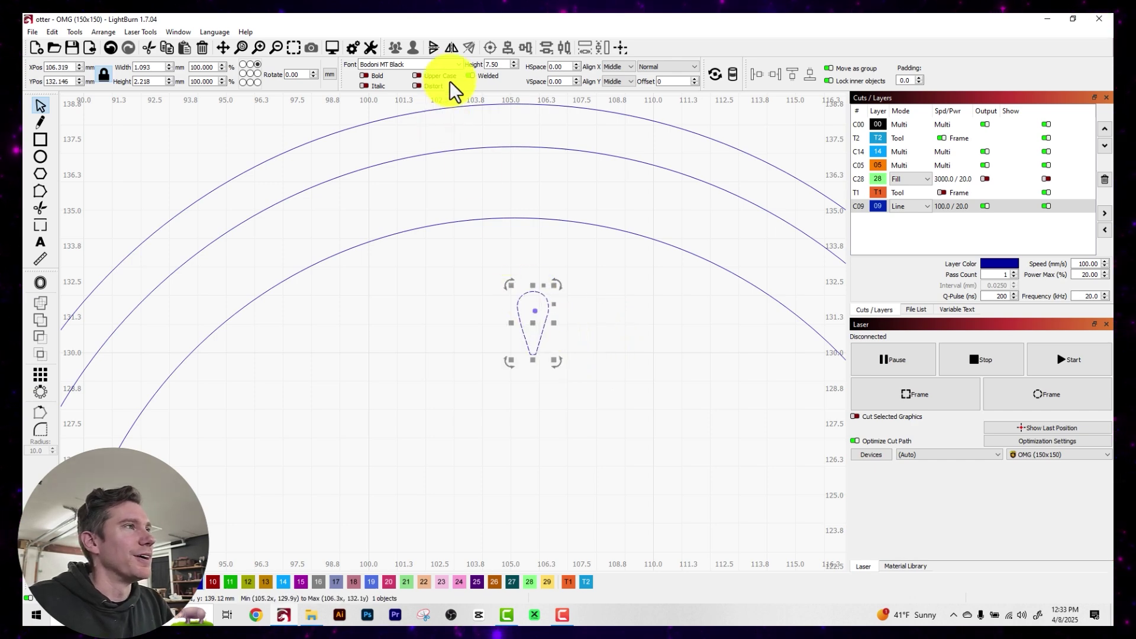
left_click(458, 63)
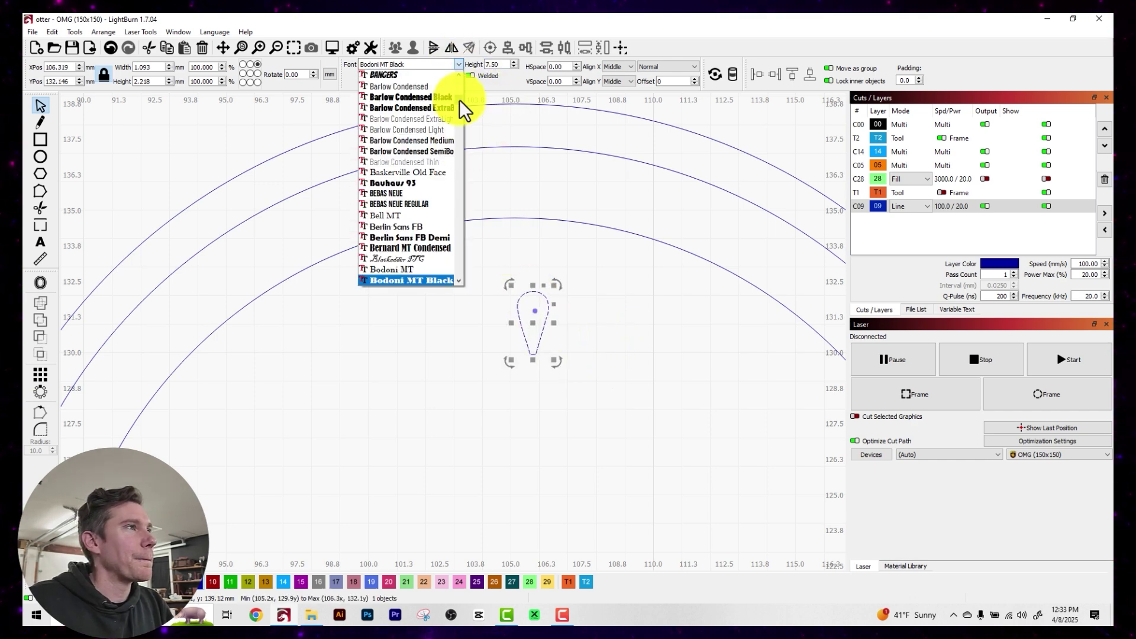
left_click_drag(460, 99, 459, 66)
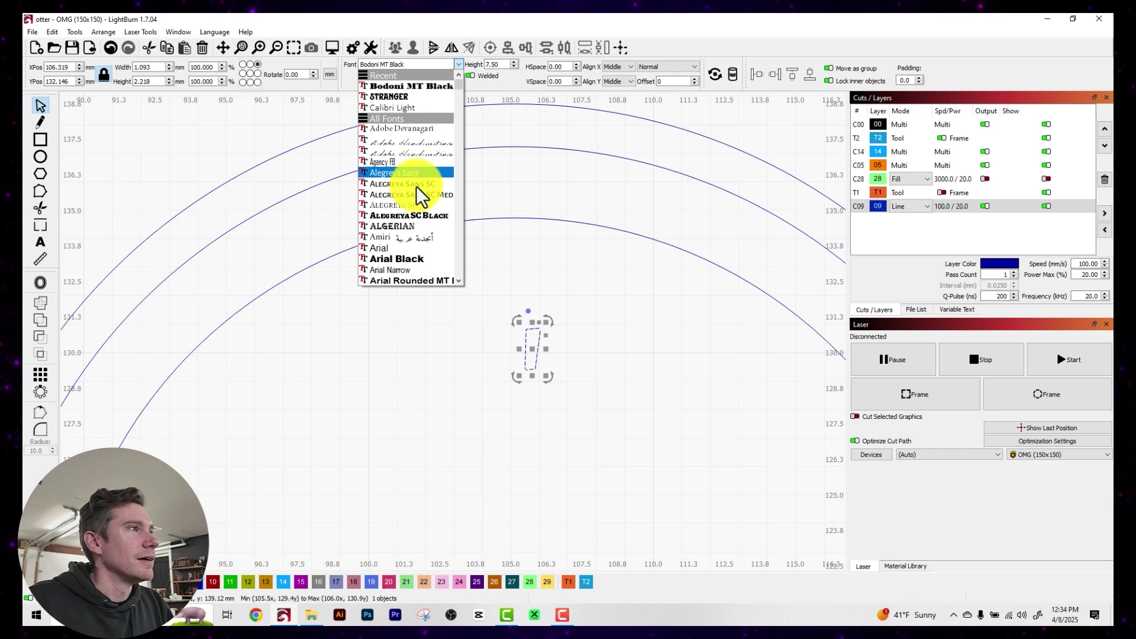
left_click(422, 249)
Zoom in to inspect the Arial apostrophe among the arcs.
left_click(638, 310)
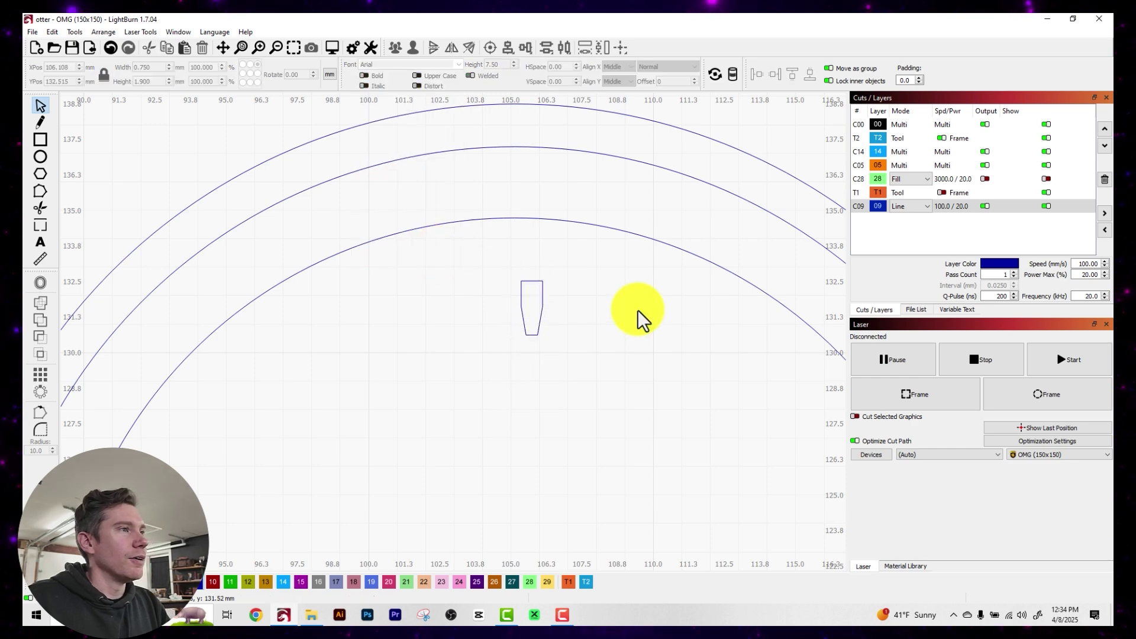
left_click(542, 297)
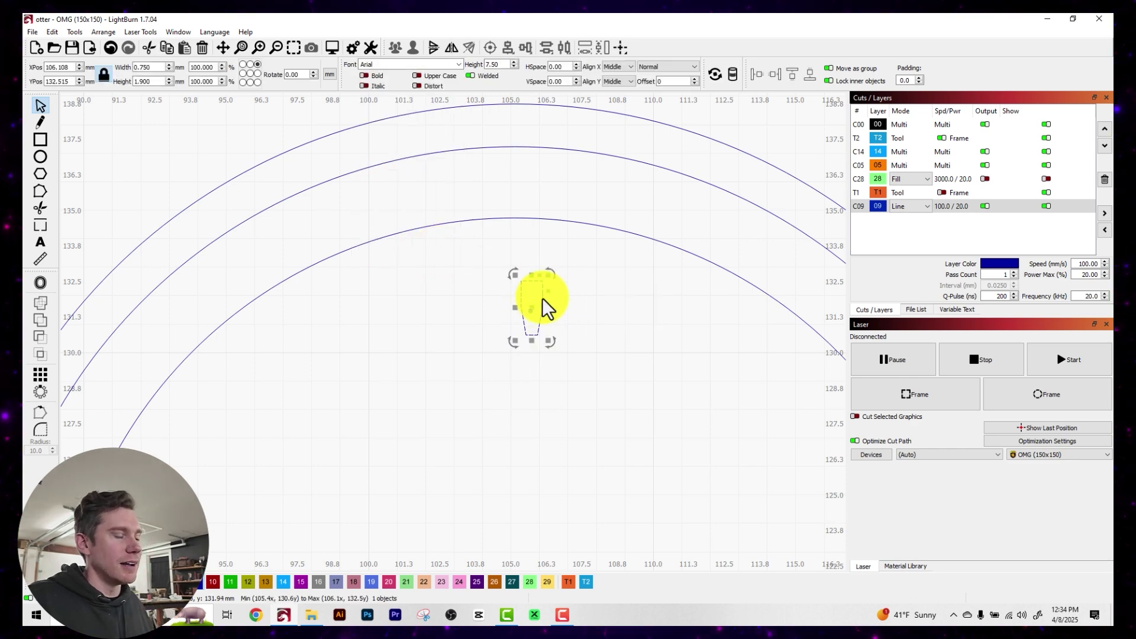
key("Page_Up")
key("Page_Up")
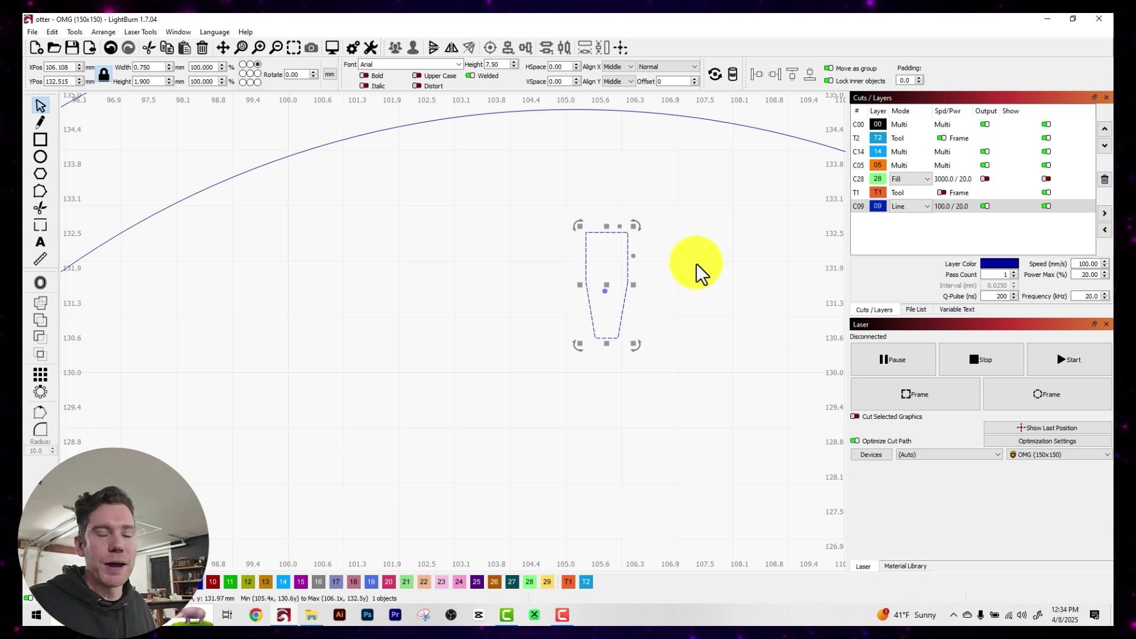
key("Escape")
left_click_drag(667, 250, 565, 341)
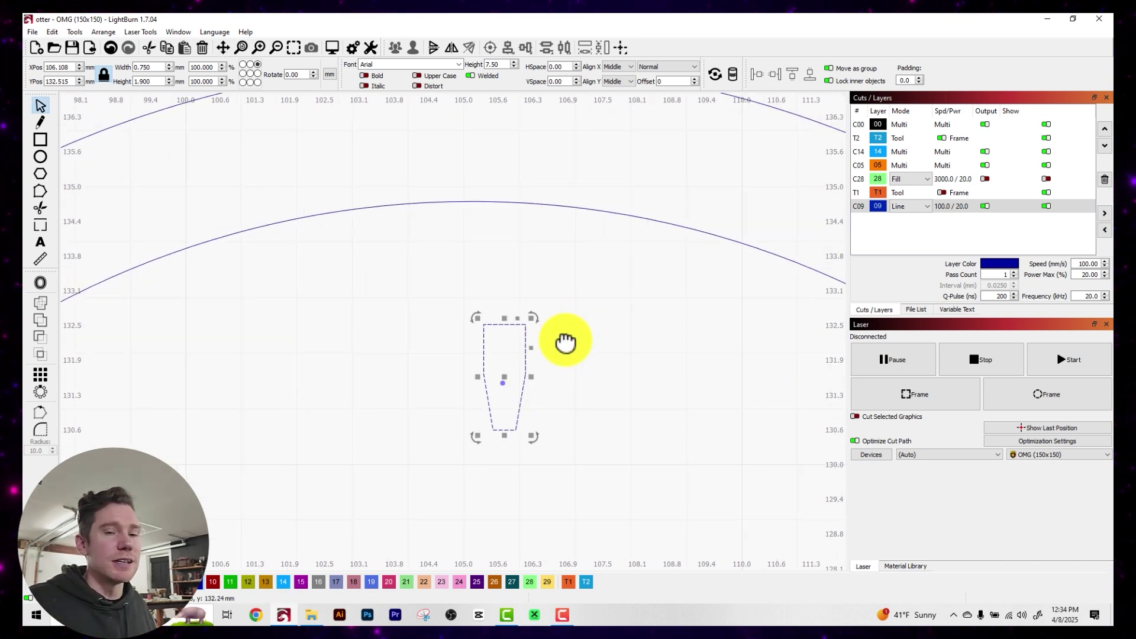
key("Page_Down")
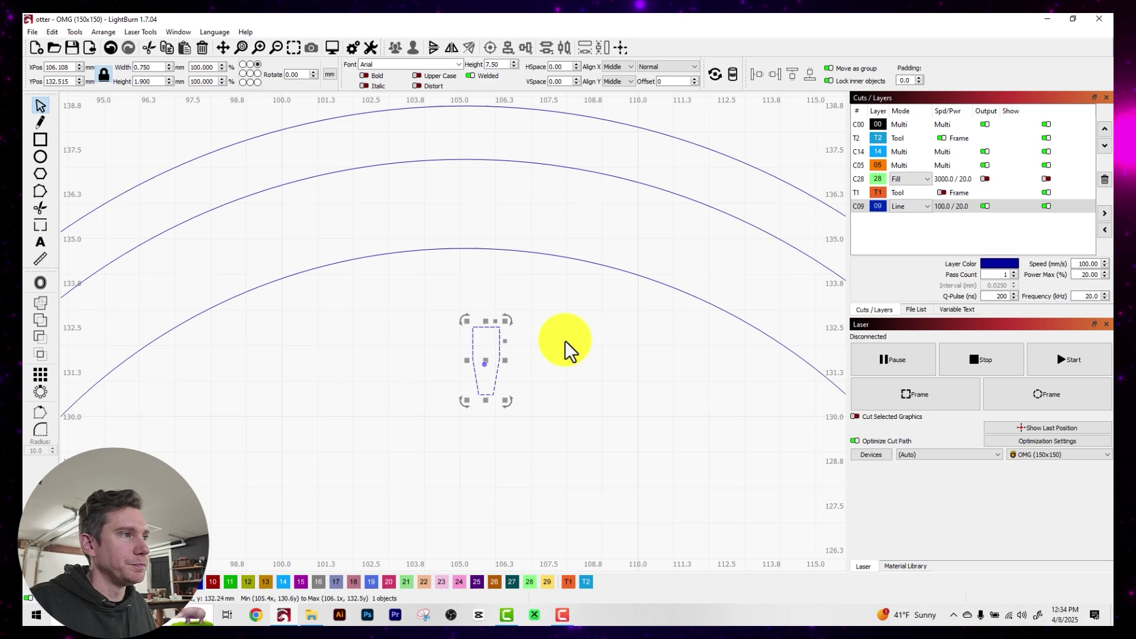
left_click(503, 349)
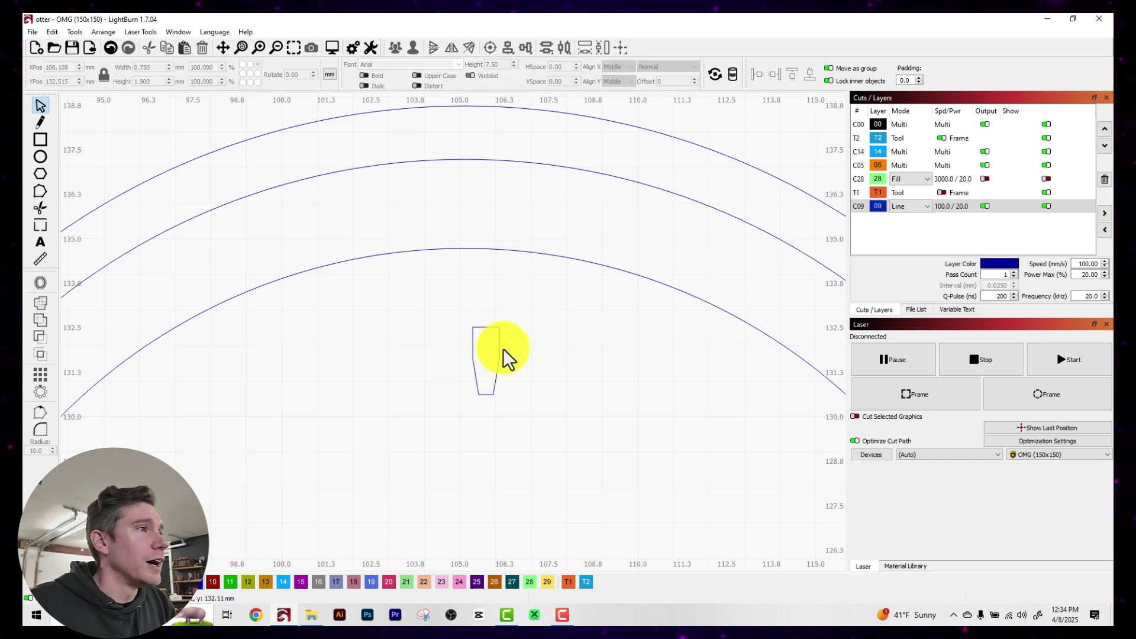
Convert the apostrophe text into a tapered path shape.
left_click(499, 352)
right_click(499, 353)
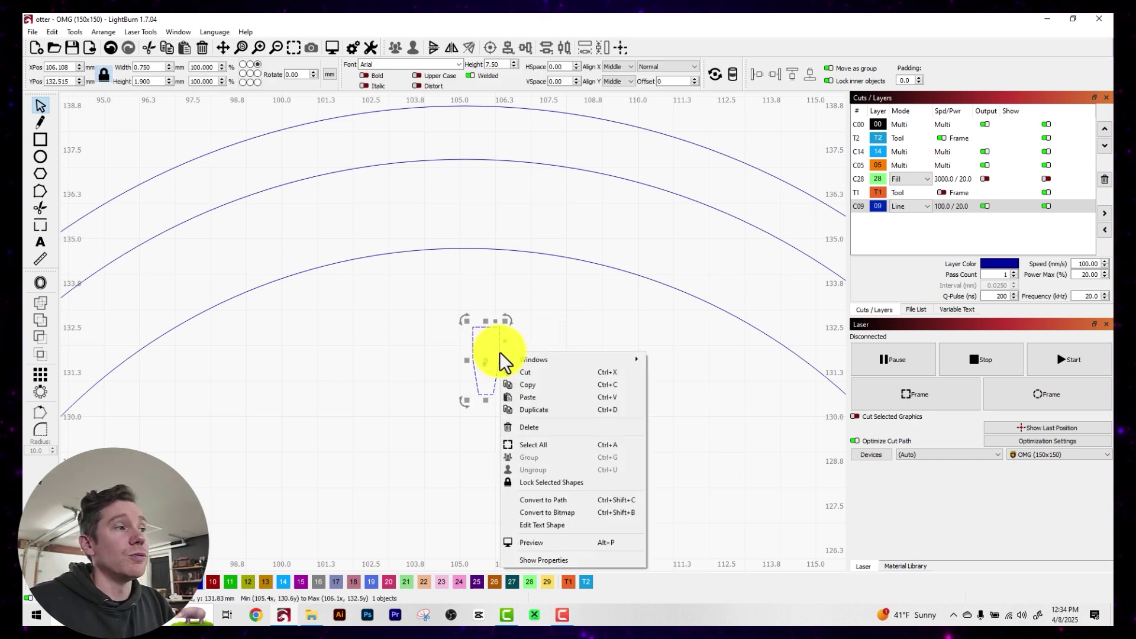
left_click(561, 500)
left_click(571, 368)
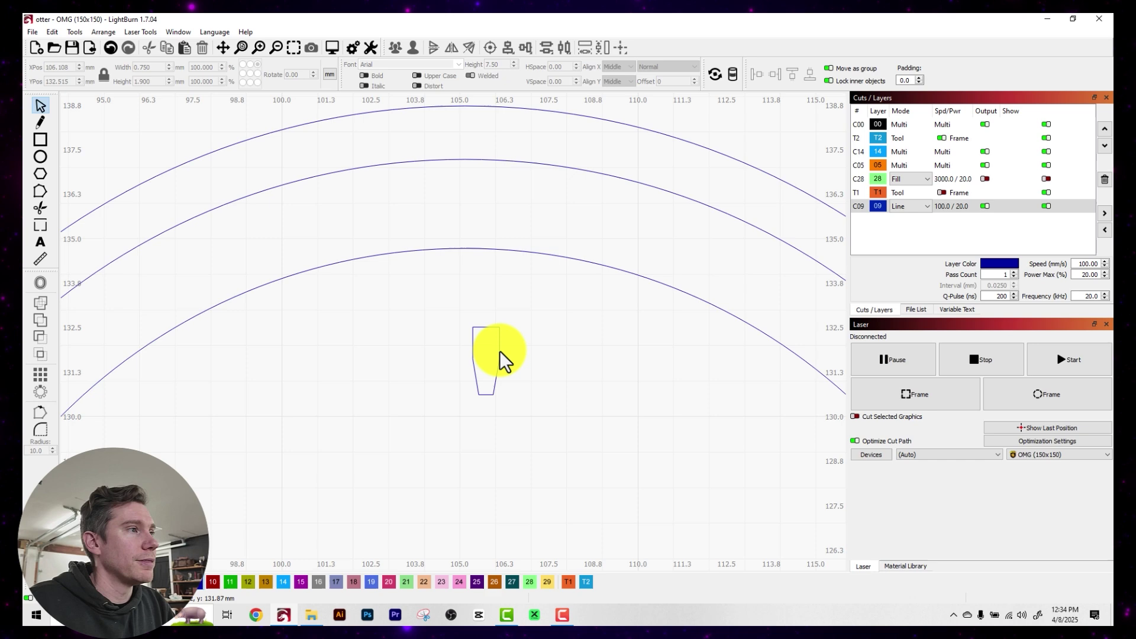
Move the tapered shape up into the band between the inner and middle arcs, then zoom in on it.
left_click_drag(499, 351, 478, 196)
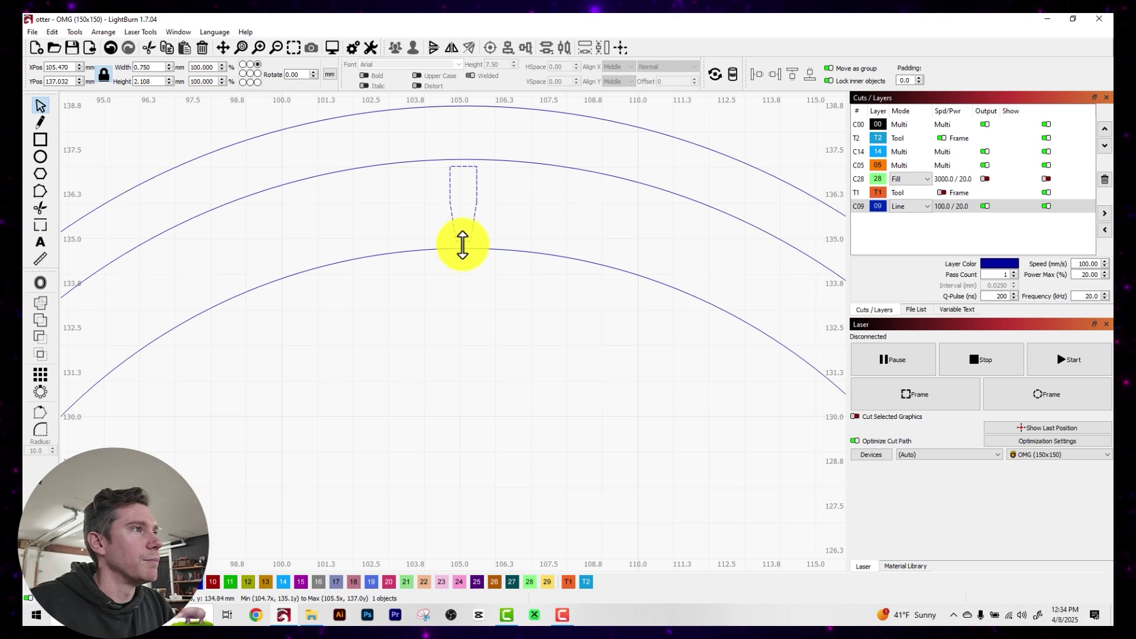
left_click(527, 203)
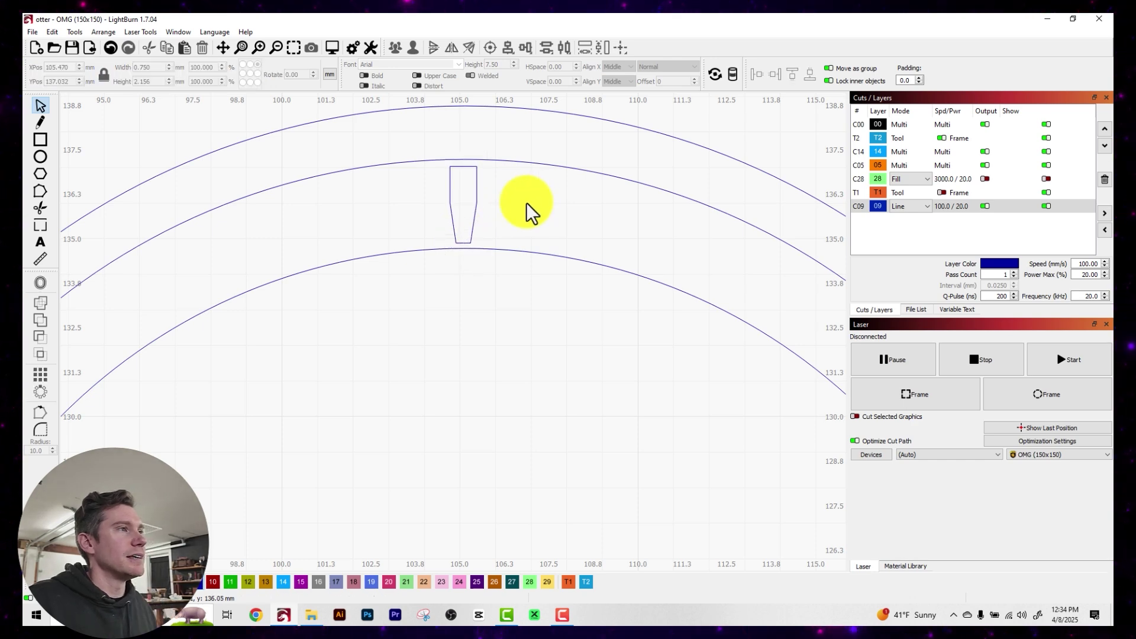
scroll(525, 203, "up", 3)
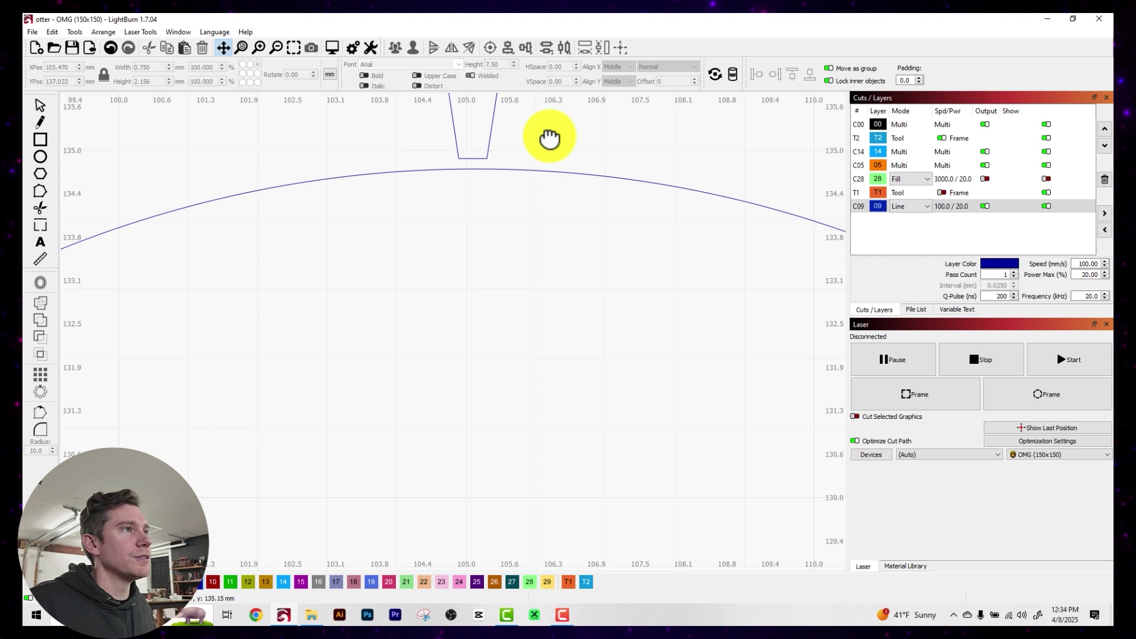
left_click_drag(551, 134, 535, 369)
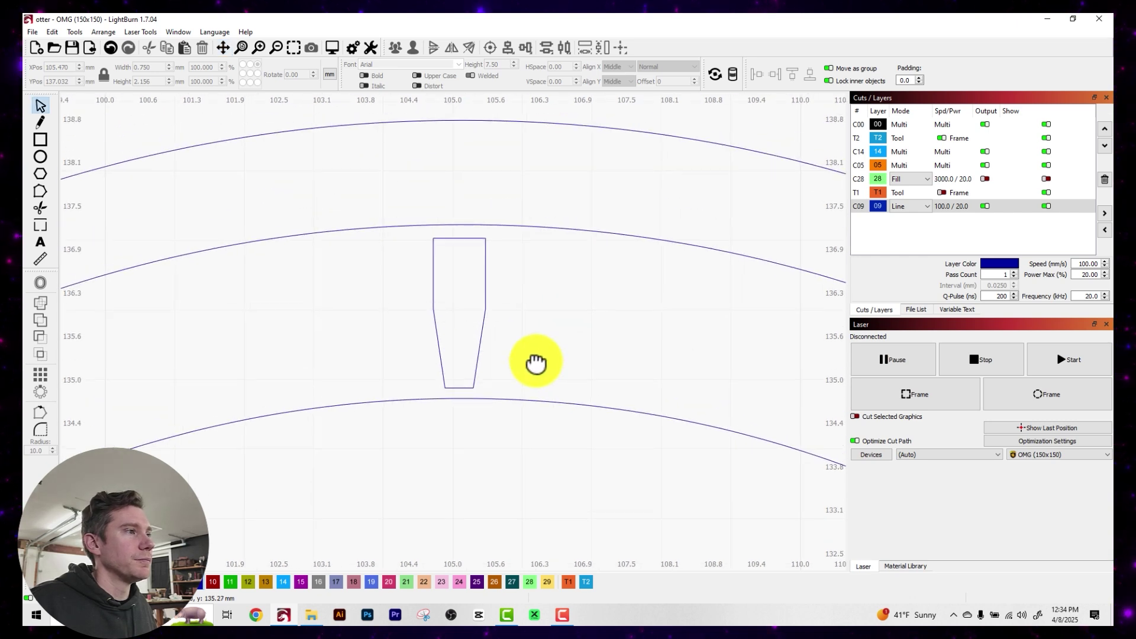
Circular-array the tapered shape around the inner arc with 100 copies.
left_click(484, 300)
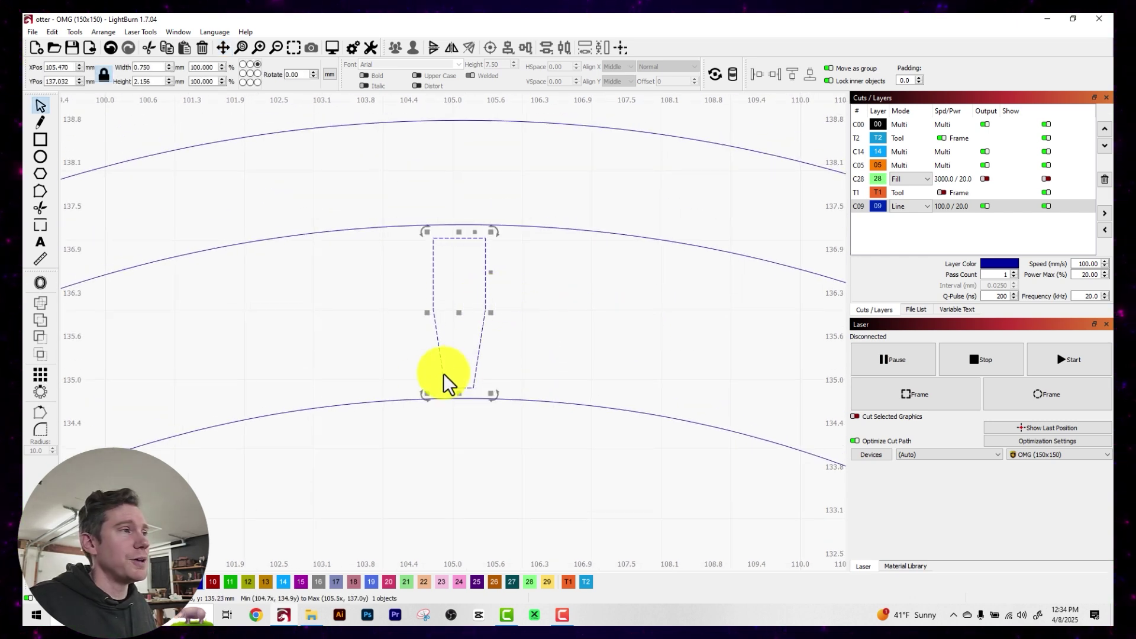
left_click(399, 403, "shift")
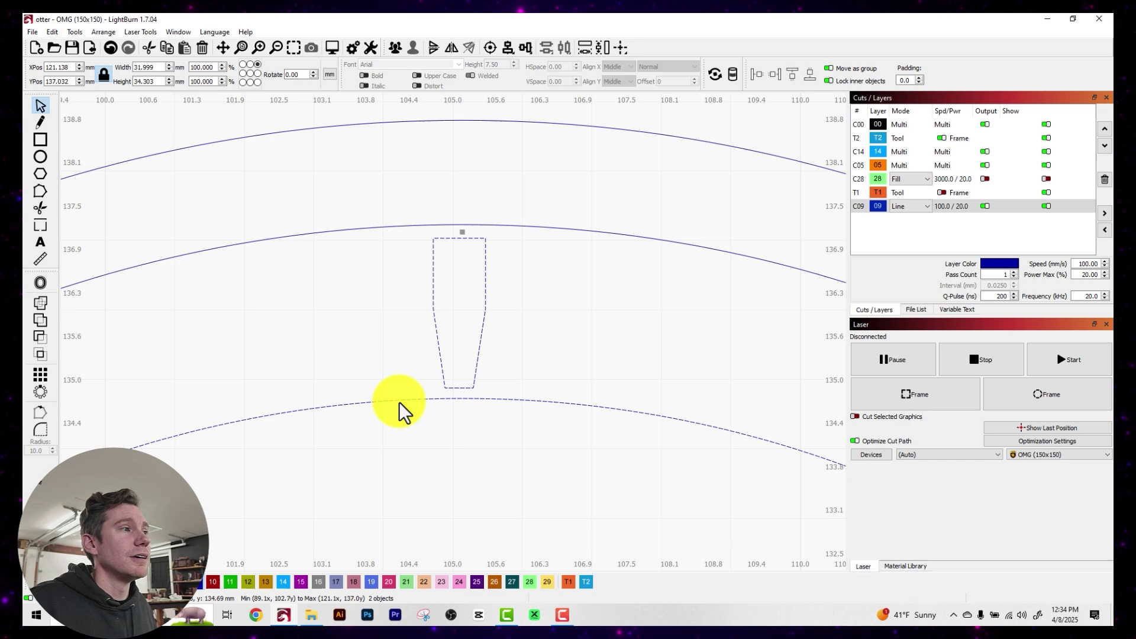
left_click(103, 34)
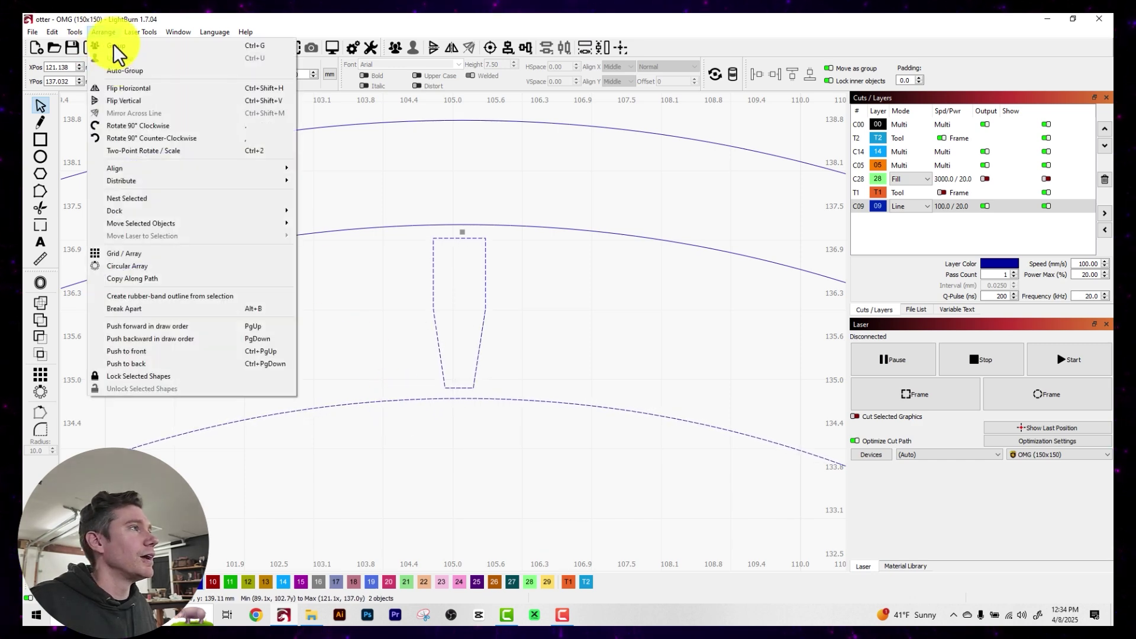
left_click(175, 267)
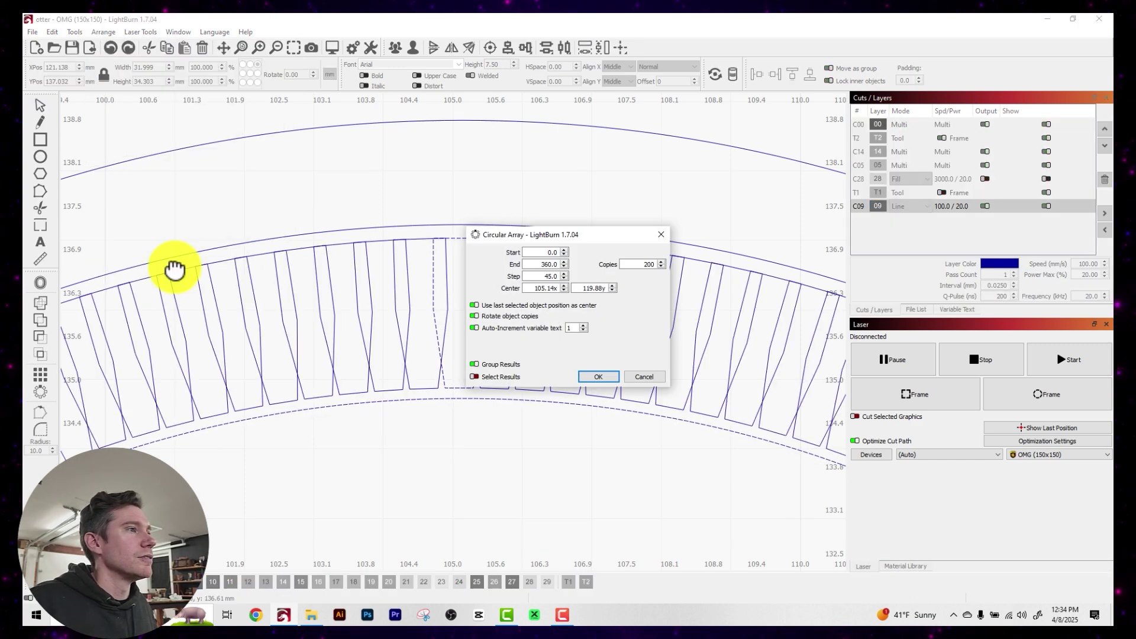
left_click(662, 267)
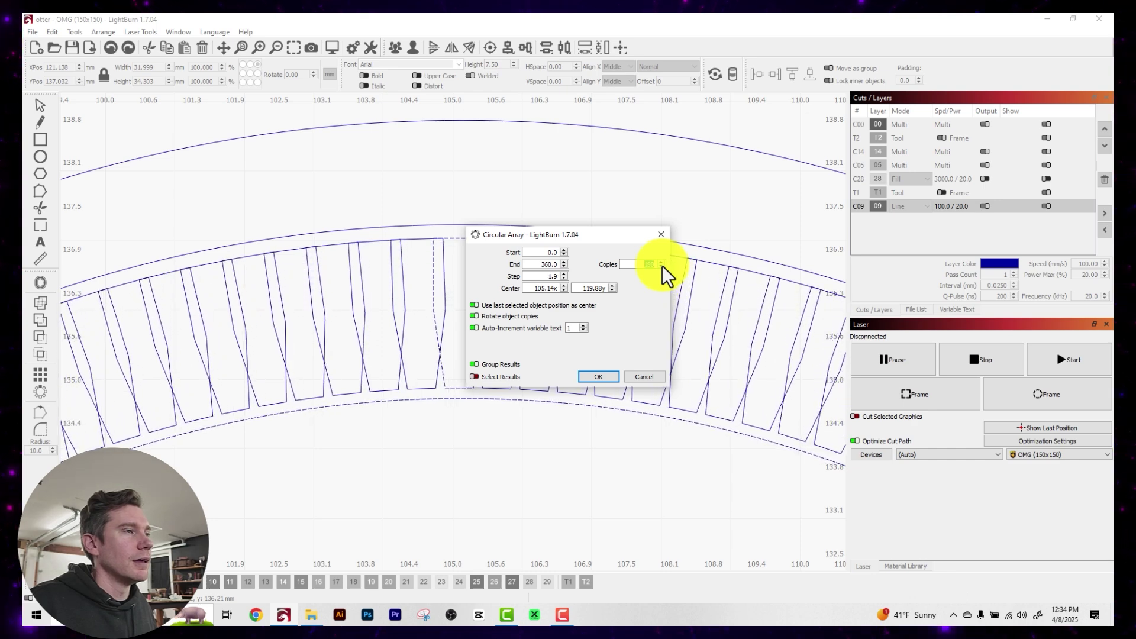
left_click_drag(662, 265, 662, 265)
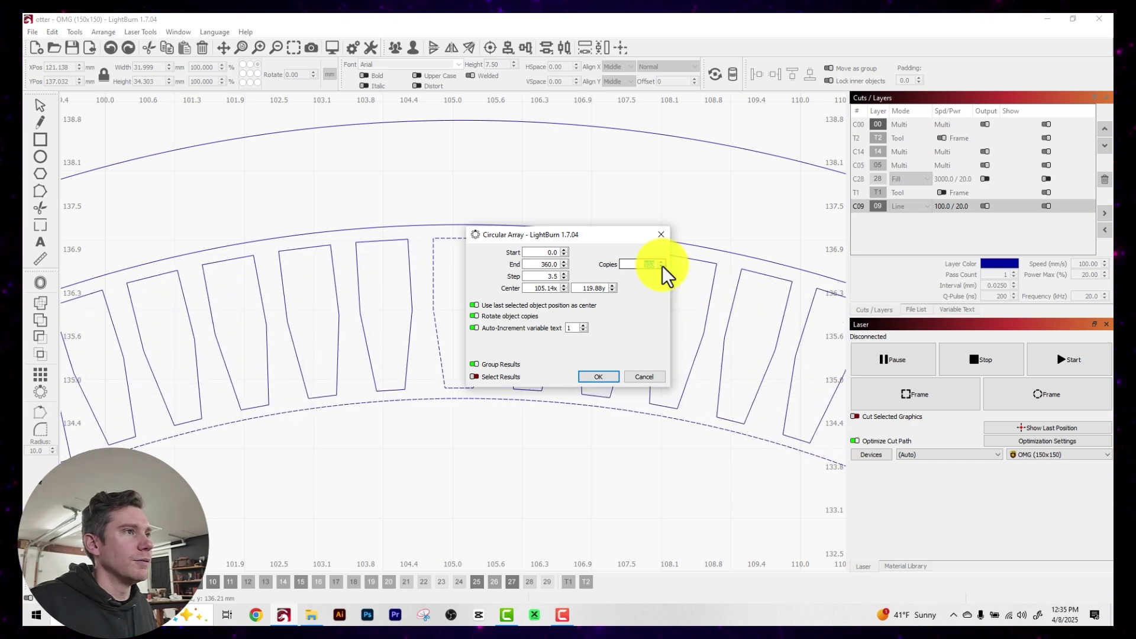
type("100")
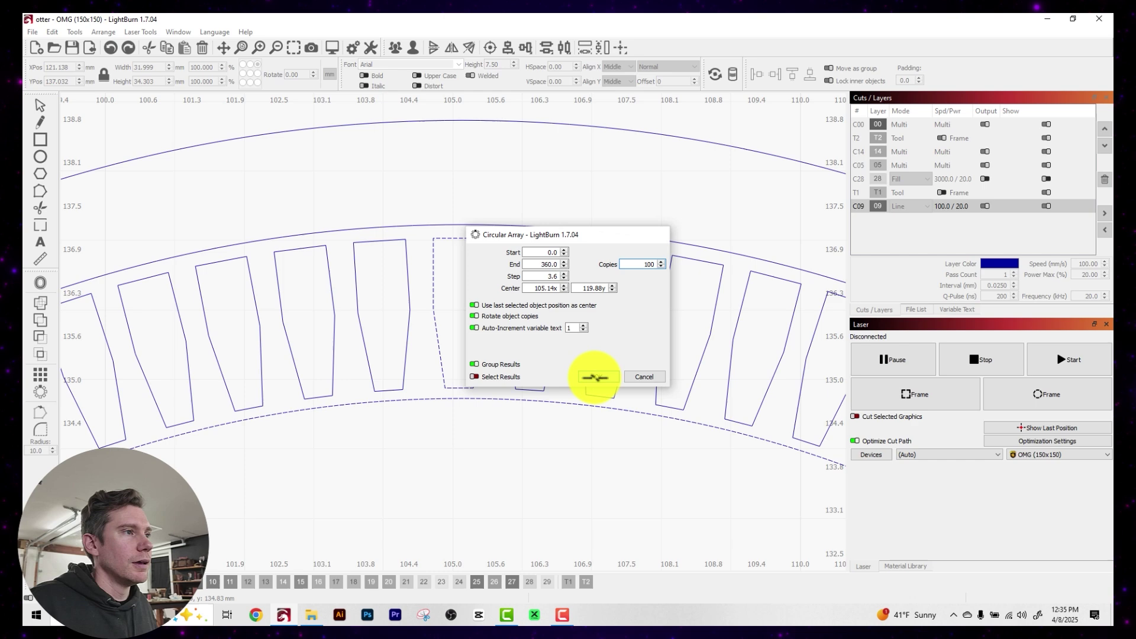
left_click(596, 377)
scroll(594, 379, "down", 6)
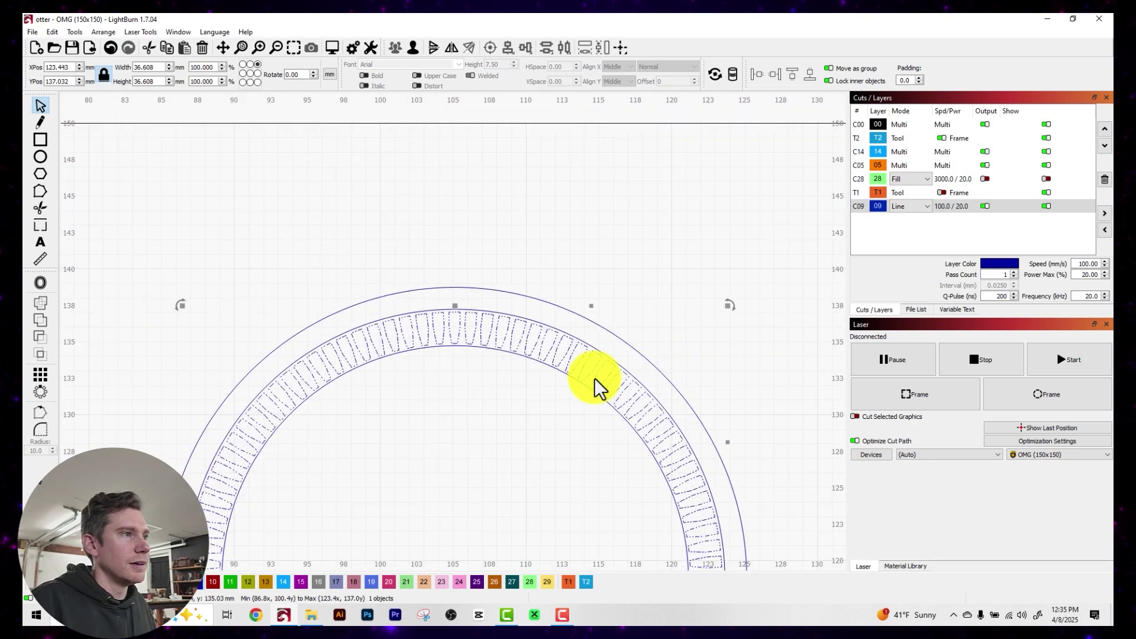
Deselect the ring, then zoom in and pan along the zipper-tooth border.
left_click(515, 449)
left_click_drag(499, 459, 456, 274)
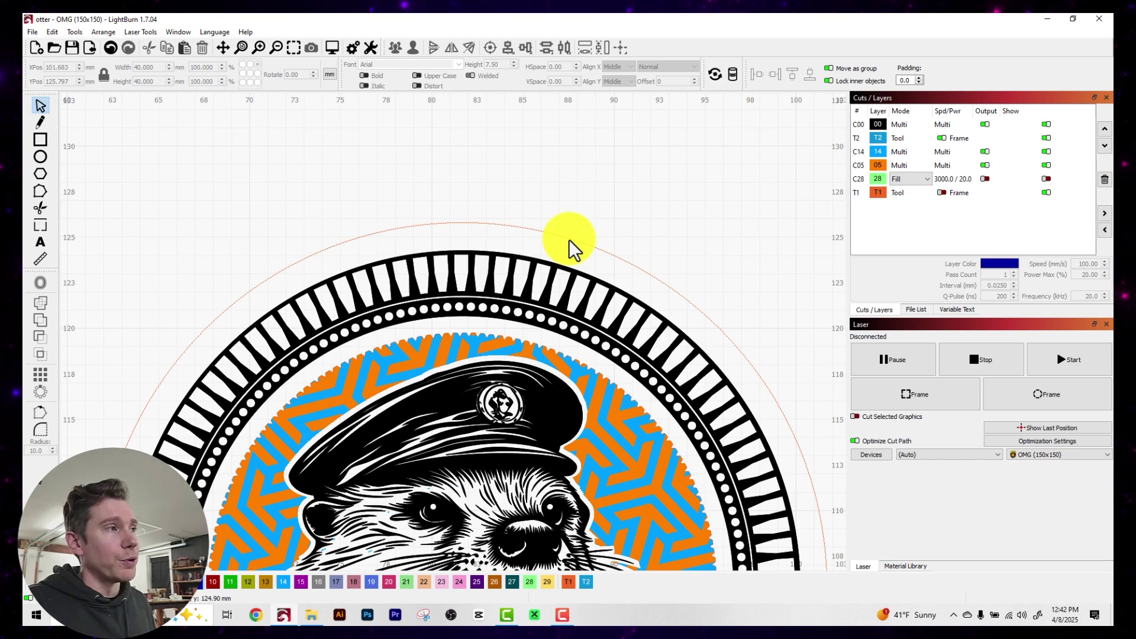
scroll(569, 239, "up", 2)
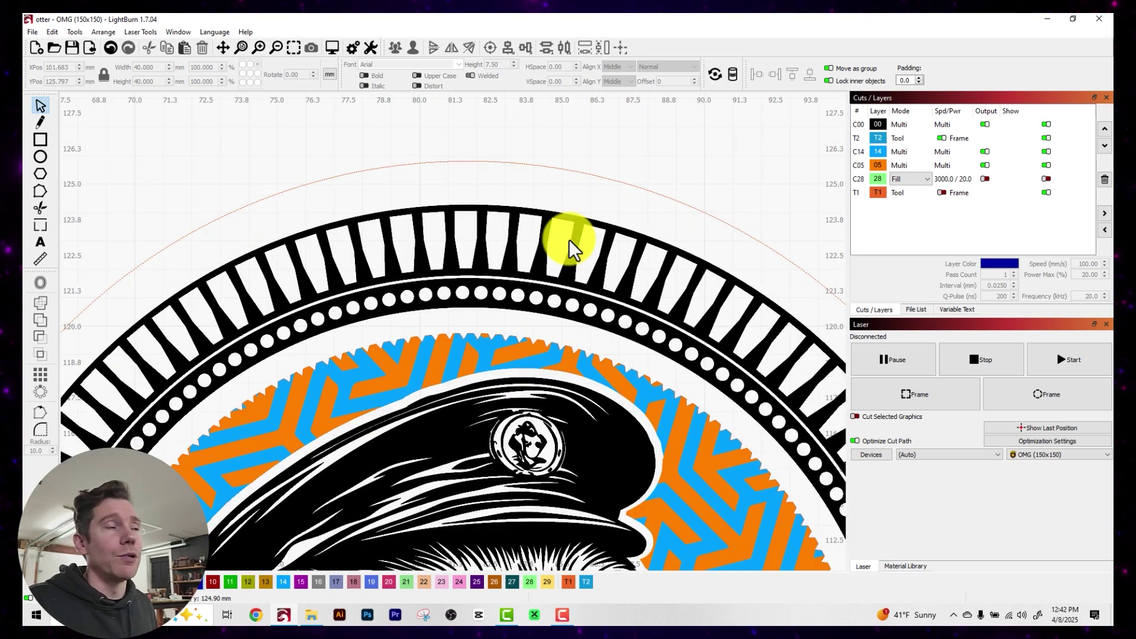
left_click_drag(495, 183, 601, 211)
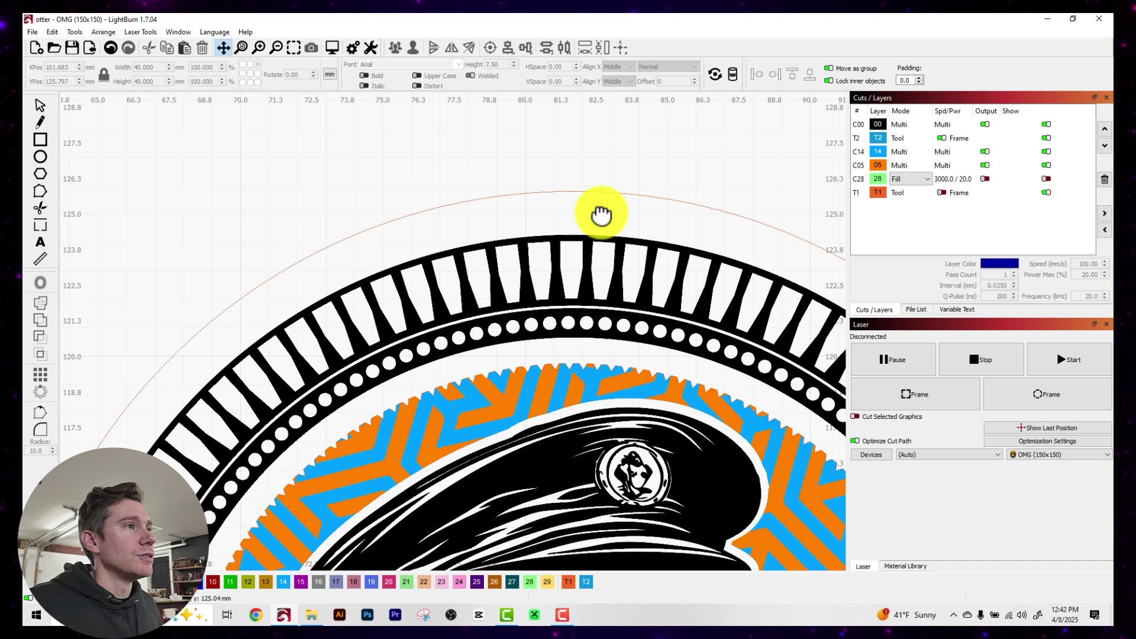
scroll(574, 238, "up", 1)
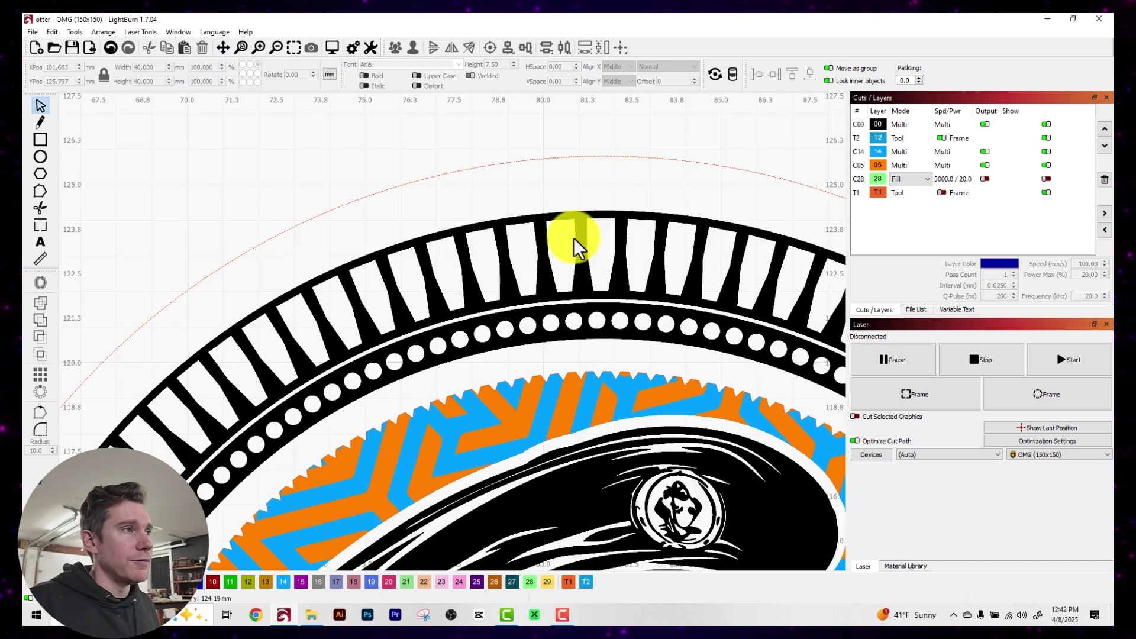
left_click_drag(603, 186, 473, 177)
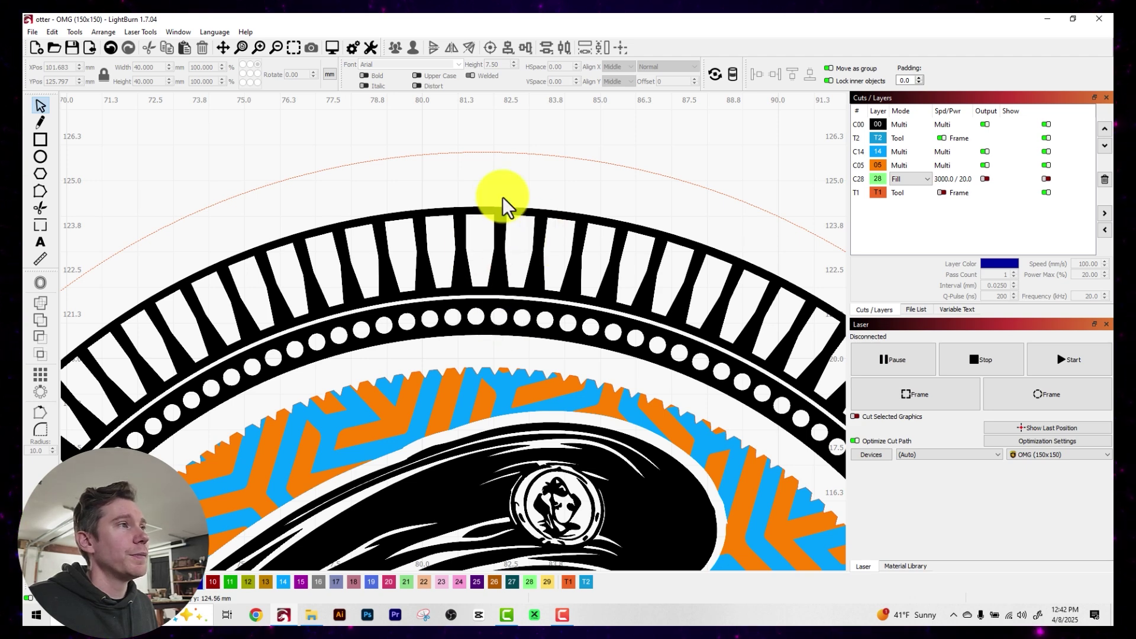
scroll(502, 197, "down", 1)
scroll(516, 183, "up", 1)
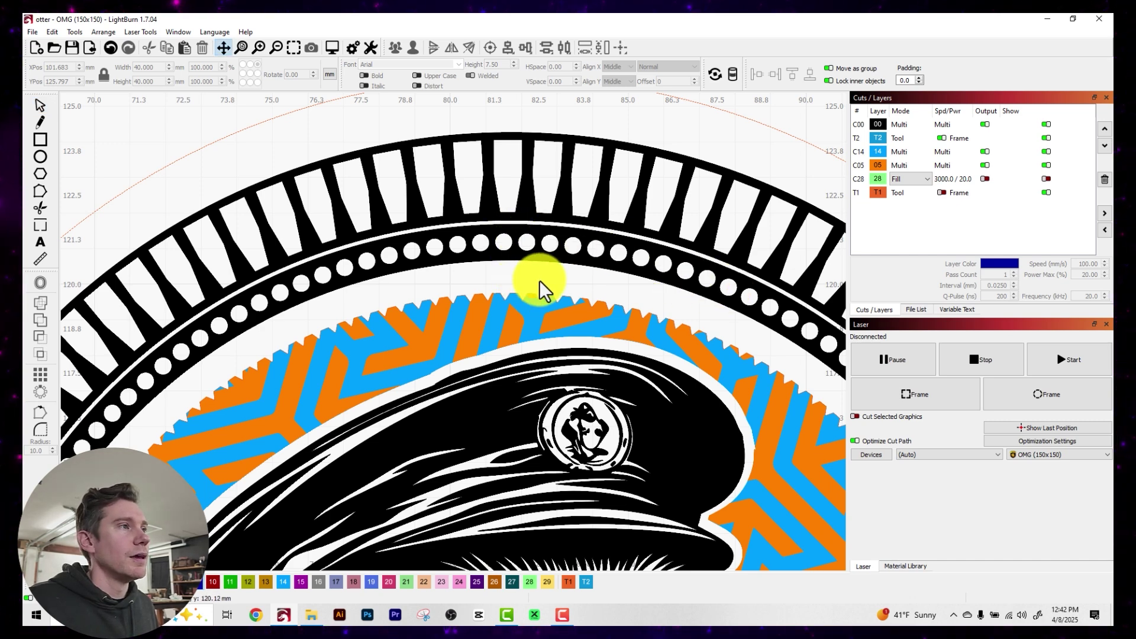
Inspect the dotted ring and patterned band, then zoom out to show the whole coin.
left_click_drag(540, 289, 541, 239)
scroll(540, 237, "up", 1)
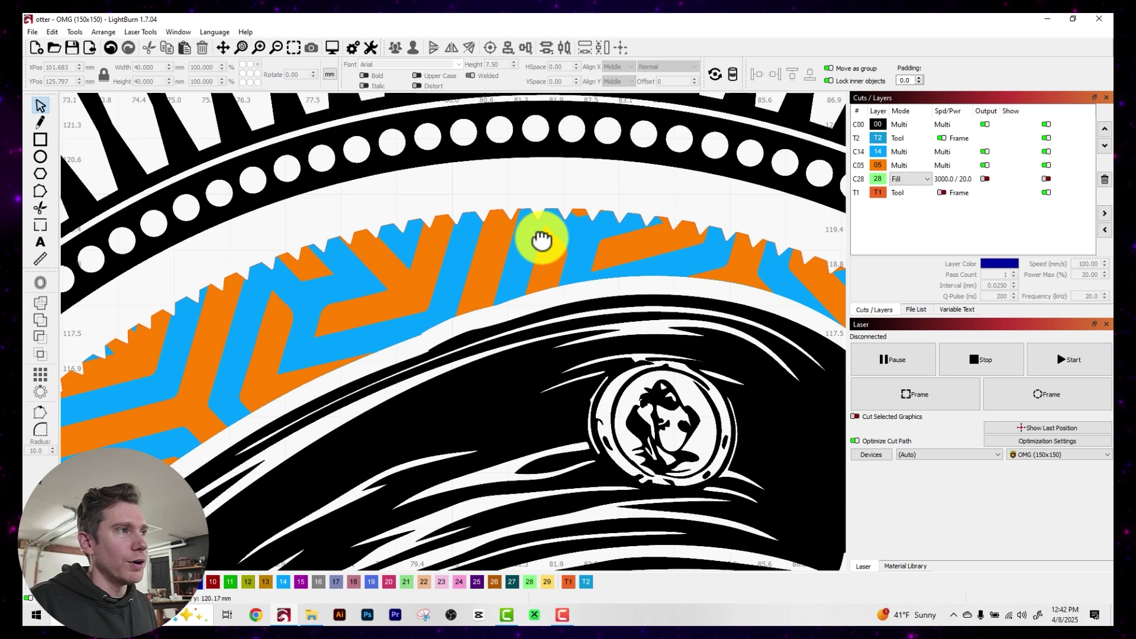
scroll(582, 231, "up", 2)
left_click_drag(581, 231, 571, 243)
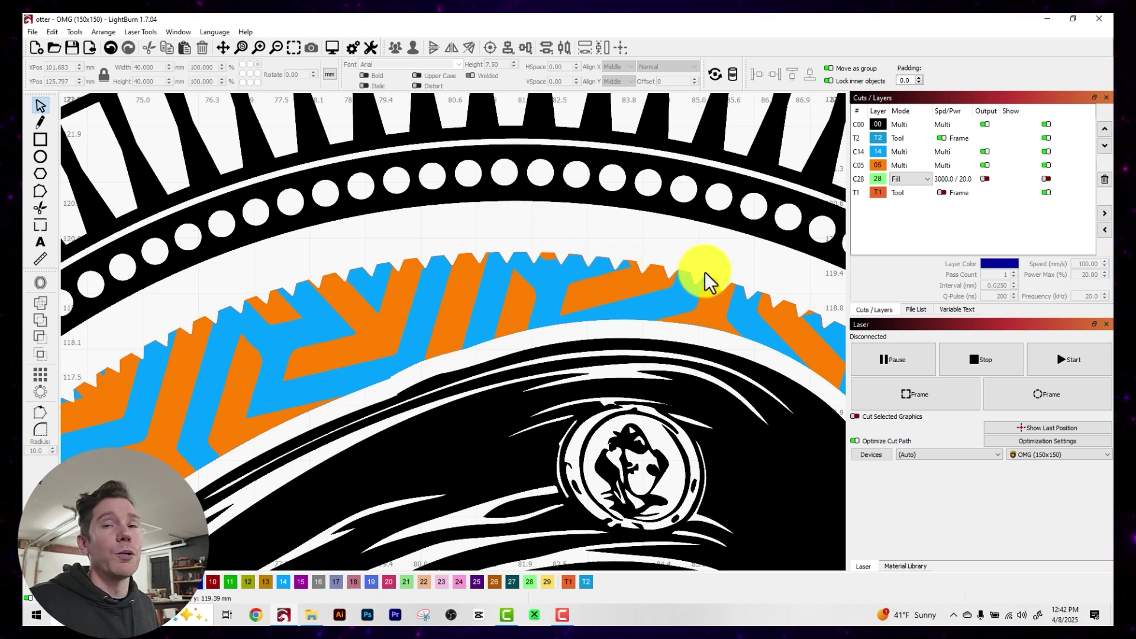
scroll(758, 258, "down", 3)
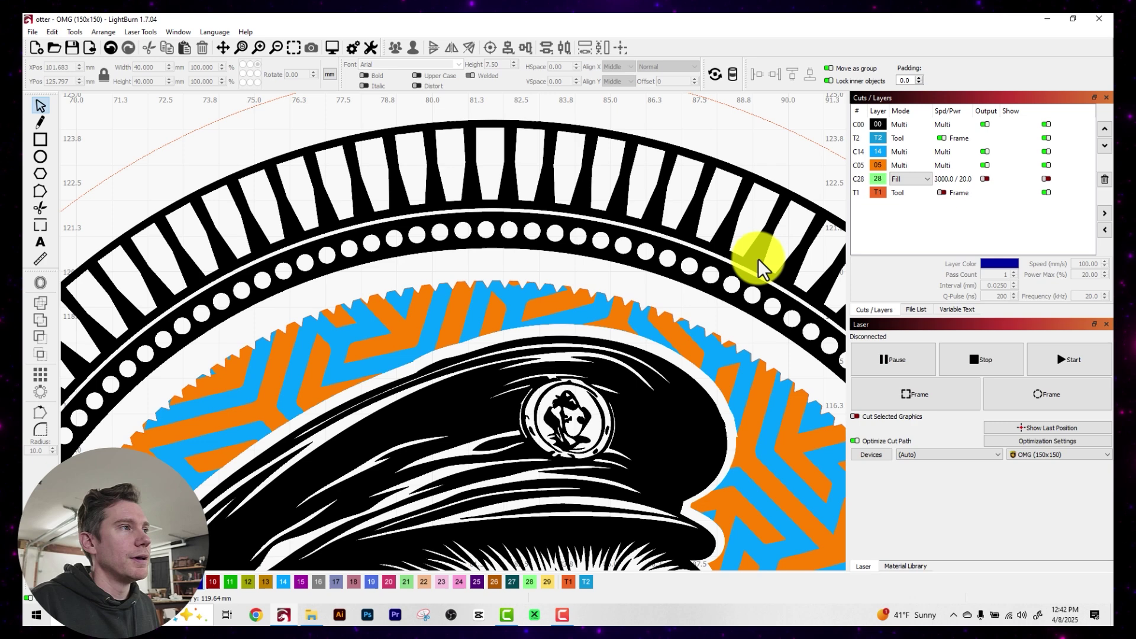
scroll(758, 258, "down", 3)
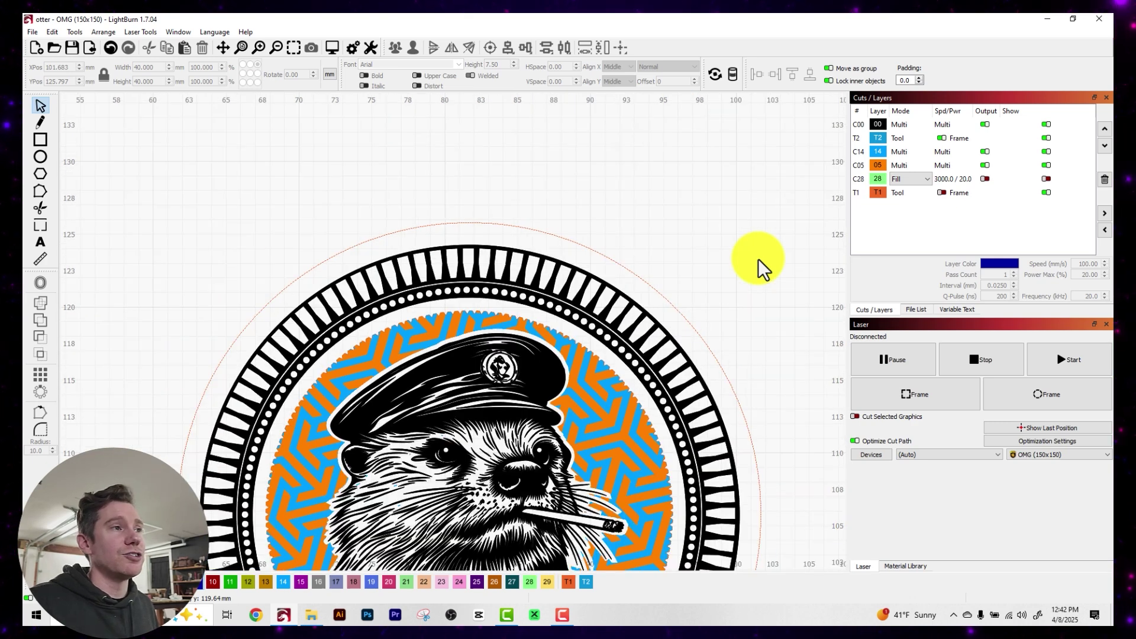
left_click_drag(740, 273, 742, 173)
scroll(787, 211, "down", 2)
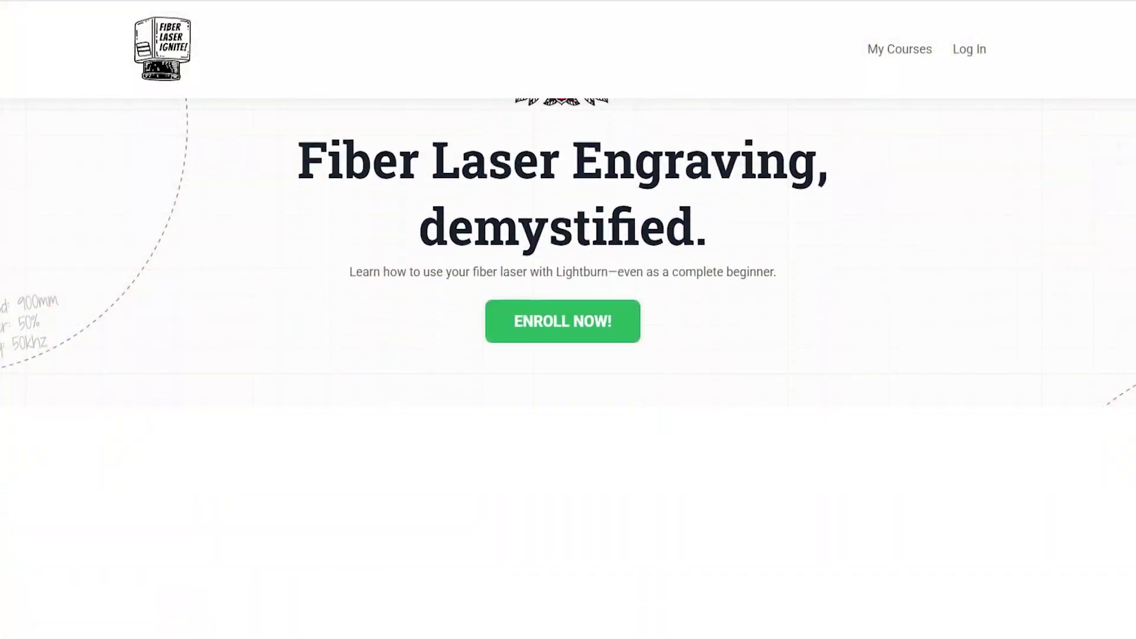
Scroll the Fiber Laser Ignite course page down past the outline and showcase to the requirements.
scroll(568, 367, "down", 3)
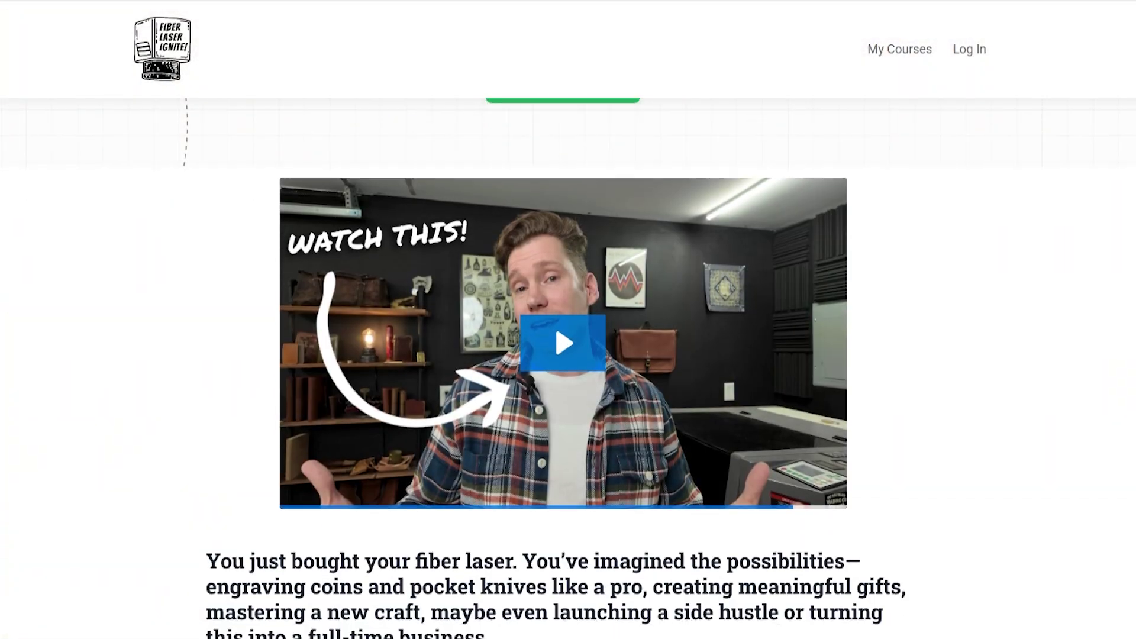
scroll(568, 367, "down", 20)
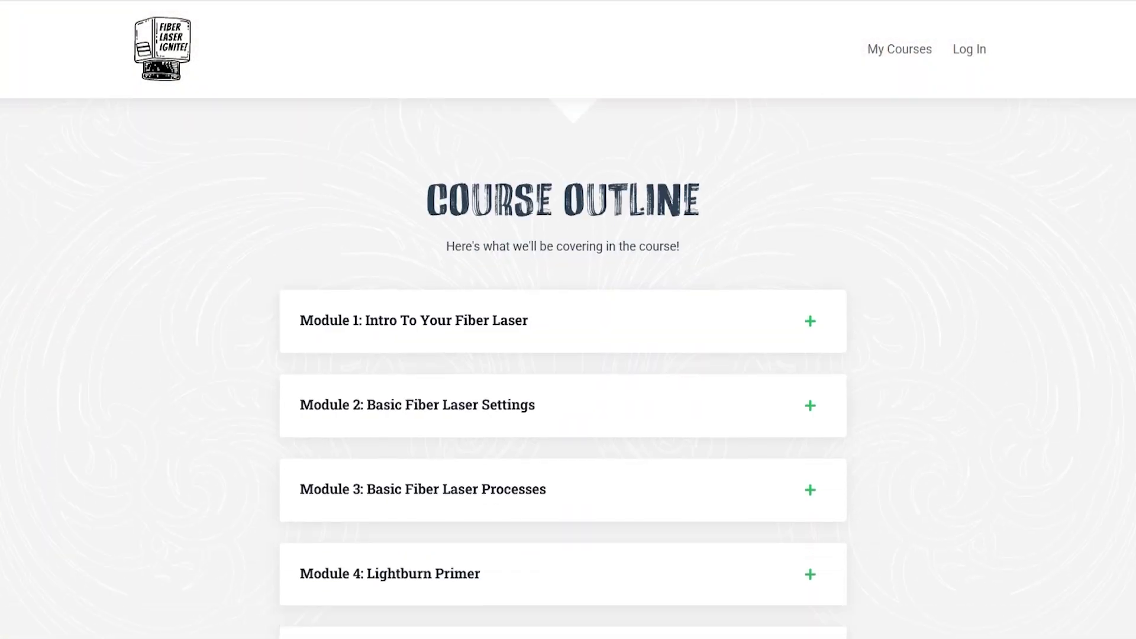
scroll(568, 367, "down", 2)
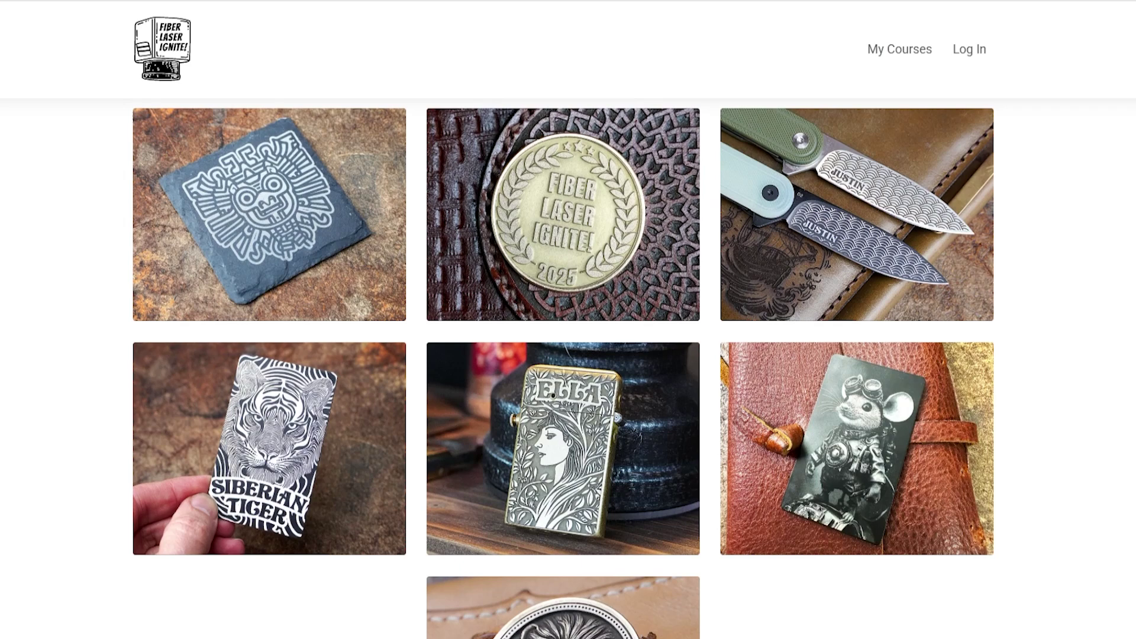